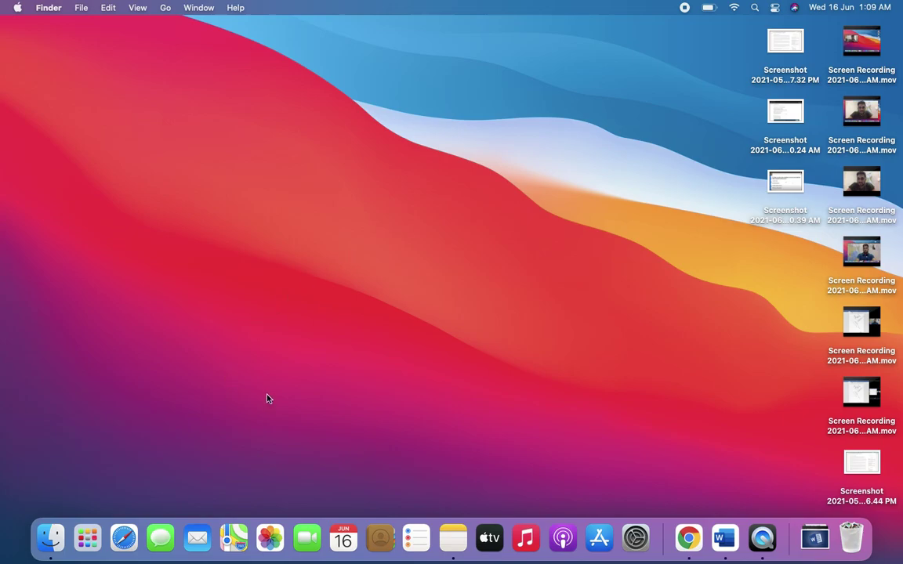
Step: Search Launchpad for 'wor' and launch Microsoft Word
{"action": "left_click", "coordinate": [88, 541]}
{"action": "left_click", "coordinate": [446, 26]}
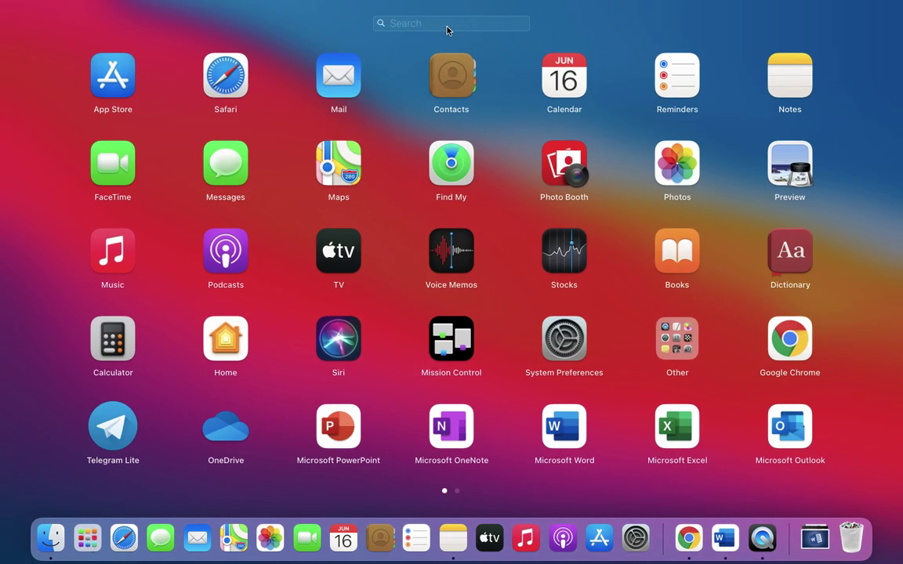
{"action": "type", "text": "wor"}
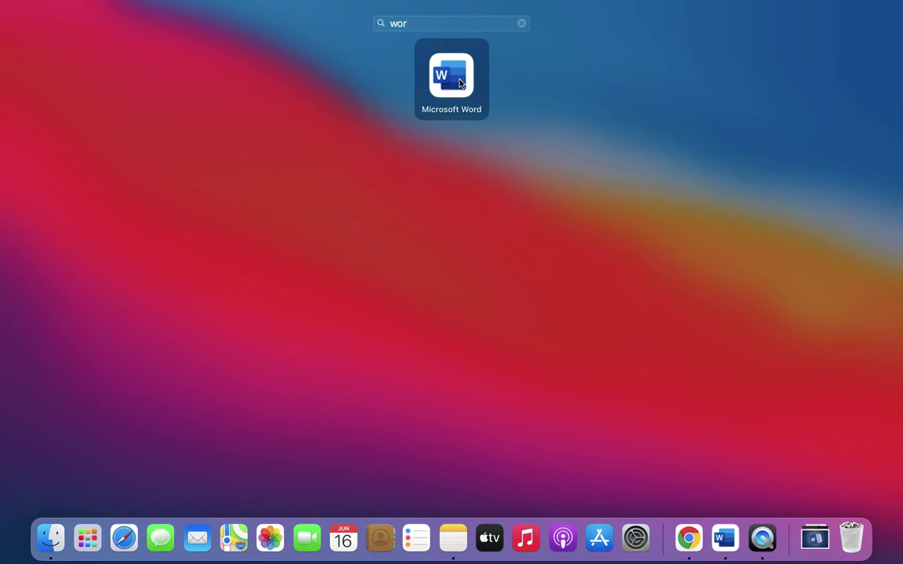
{"action": "left_click", "coordinate": [460, 83]}
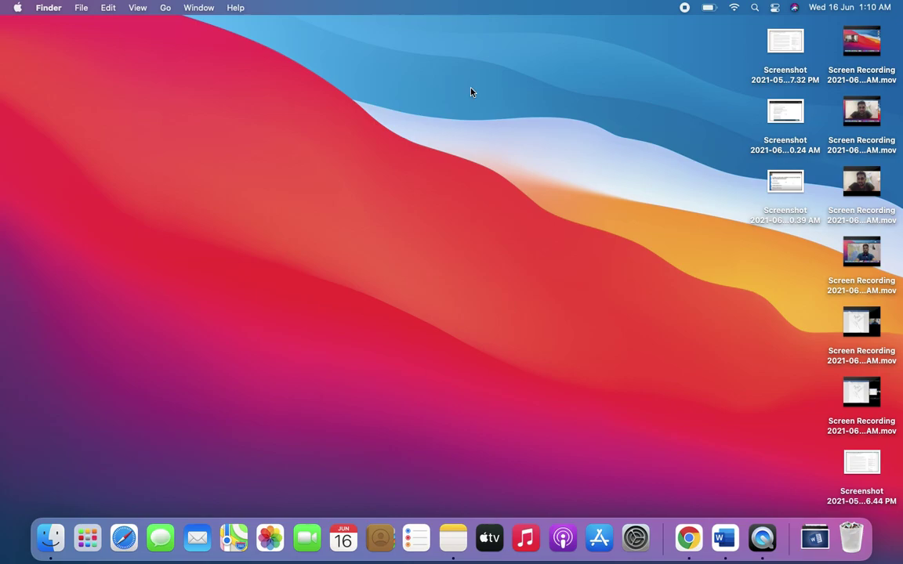
Step: Go back to the desktop and relaunch Microsoft Word from Launchpad by searching 'wo'
{"action": "left_click", "coordinate": [726, 539]}
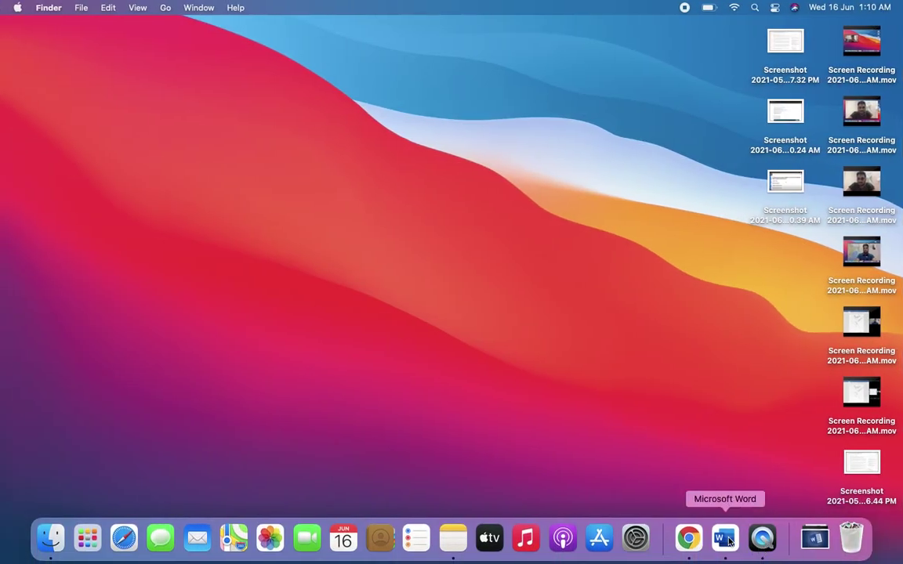
{"action": "left_click", "coordinate": [727, 540]}
{"action": "key", "text": "ctrl+Left"}
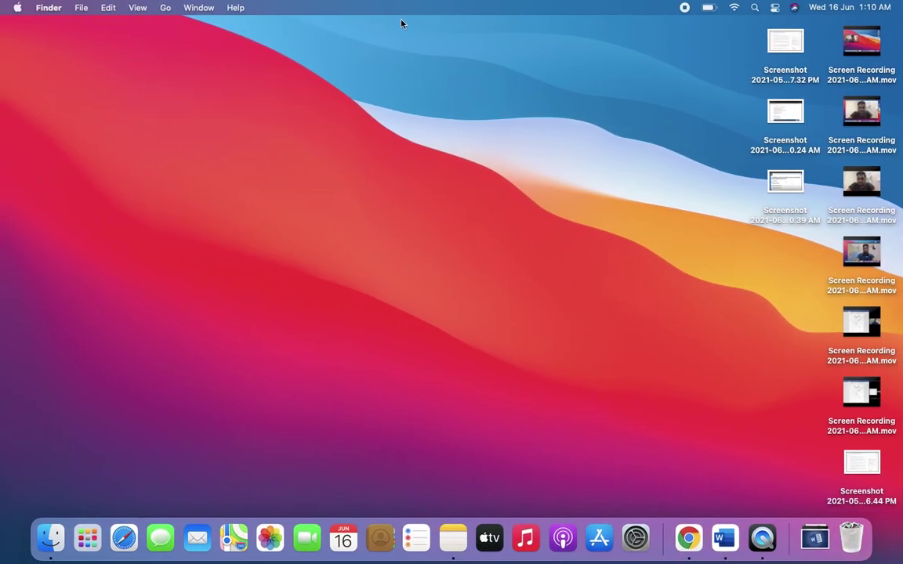
{"action": "left_click", "coordinate": [98, 527]}
{"action": "left_click", "coordinate": [465, 29]}
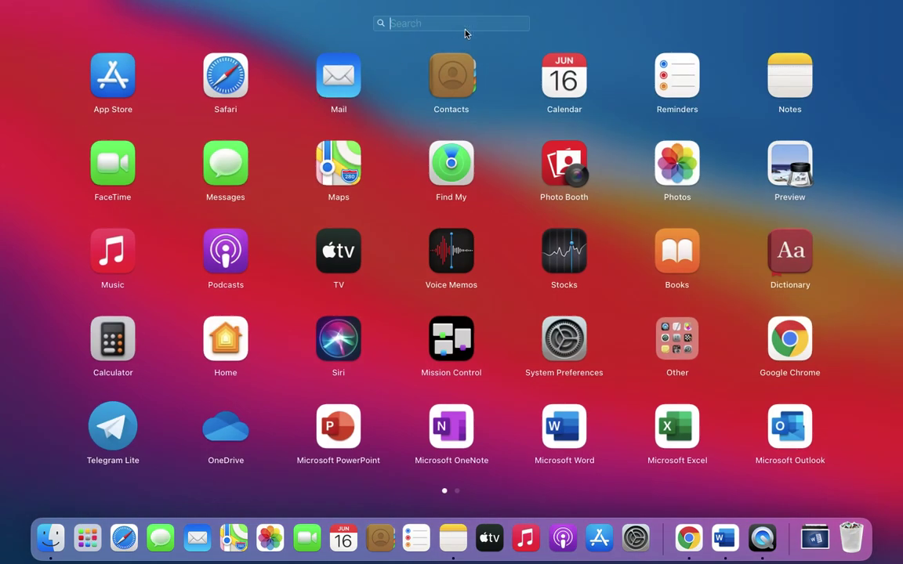
{"action": "type", "text": "wo"}
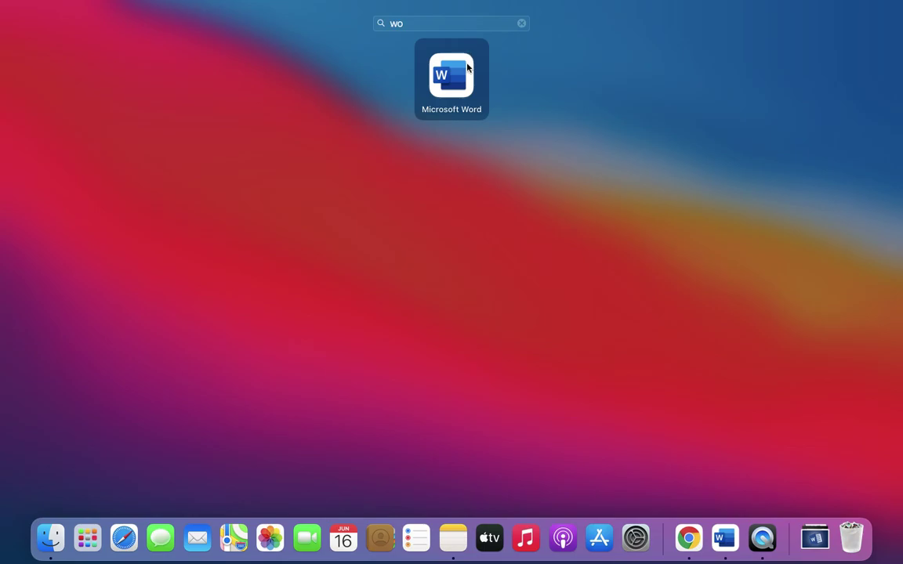
{"action": "left_click", "coordinate": [467, 67]}
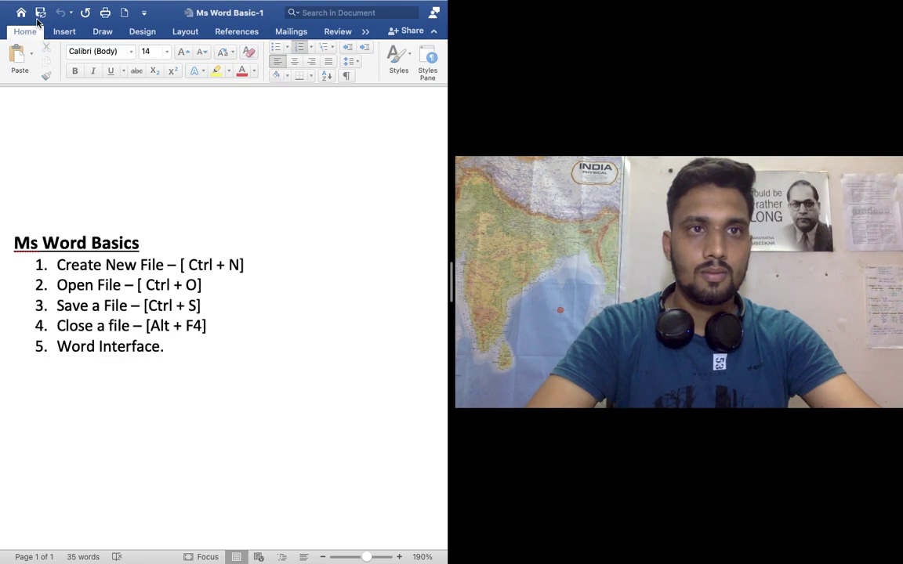
Step: Create blank document Document11 using File > New Document
{"action": "left_click", "coordinate": [65, 31]}
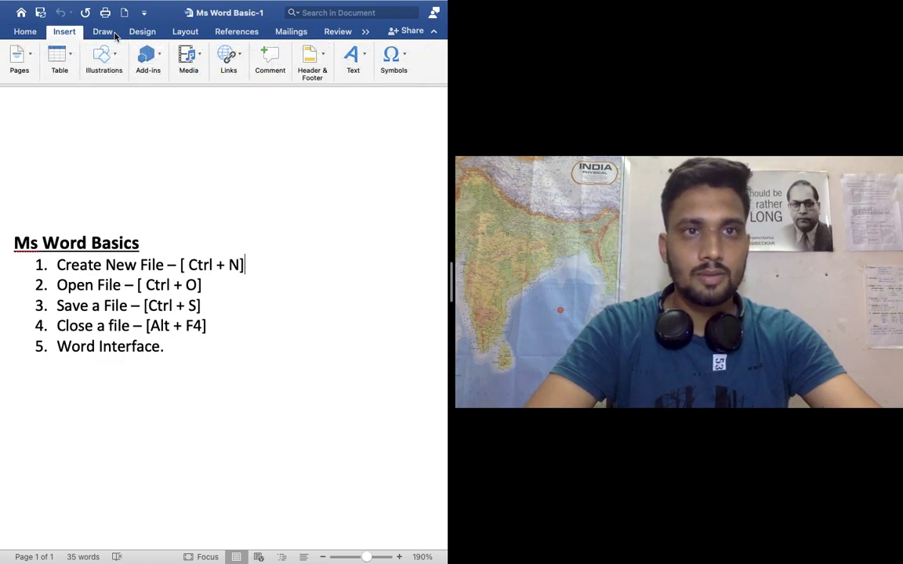
{"action": "left_click", "coordinate": [28, 32]}
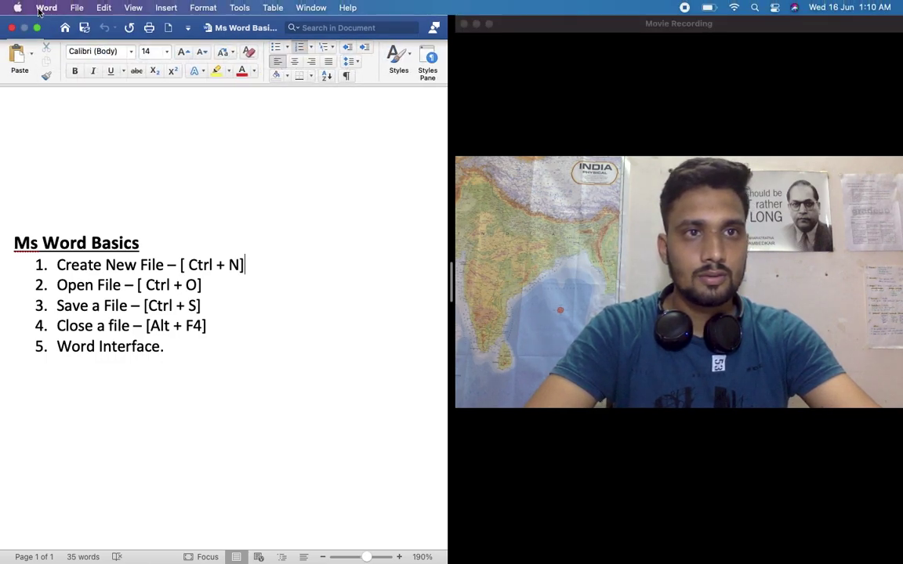
{"action": "left_click", "coordinate": [78, 9]}
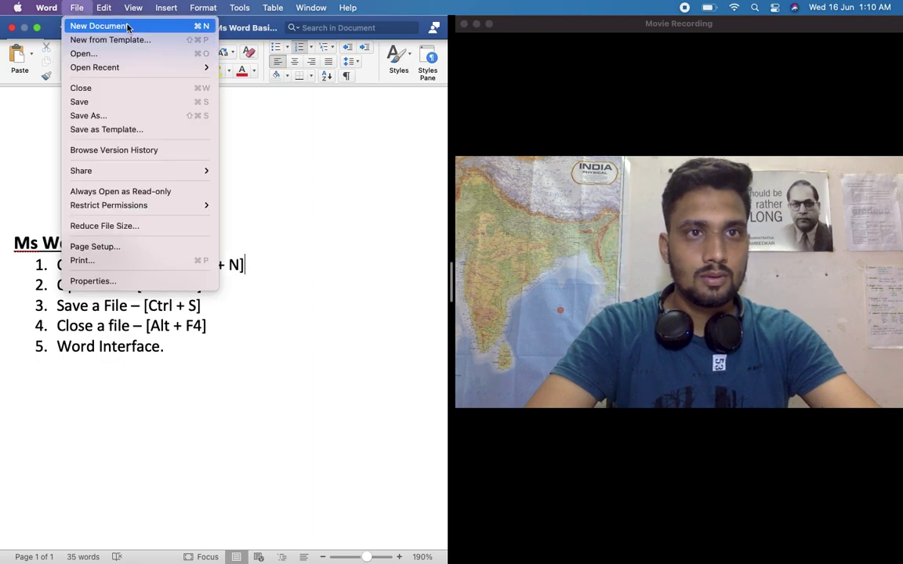
{"action": "left_click", "coordinate": [128, 27]}
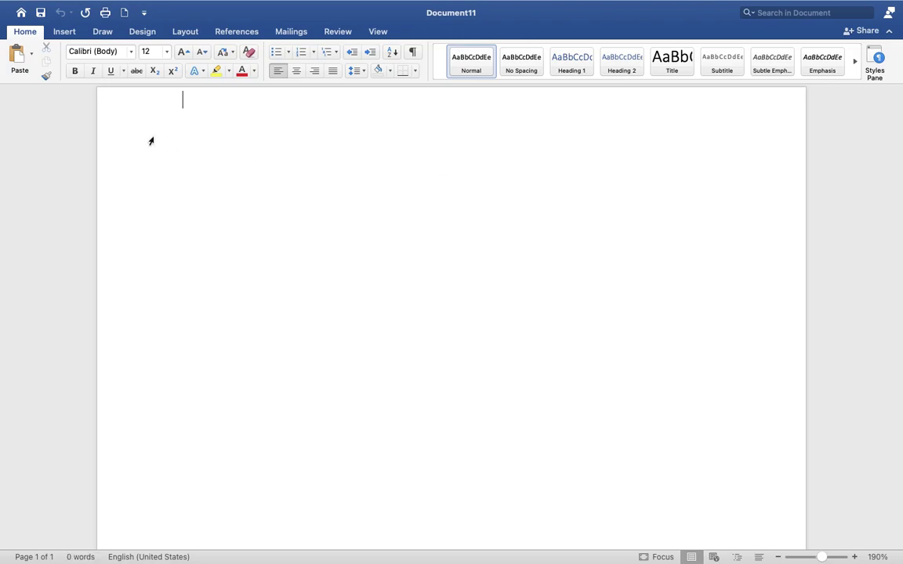
Step: Browse the personal cloud folder and Documents, then show the Home templates and recent files
{"action": "left_click", "coordinate": [22, 13]}
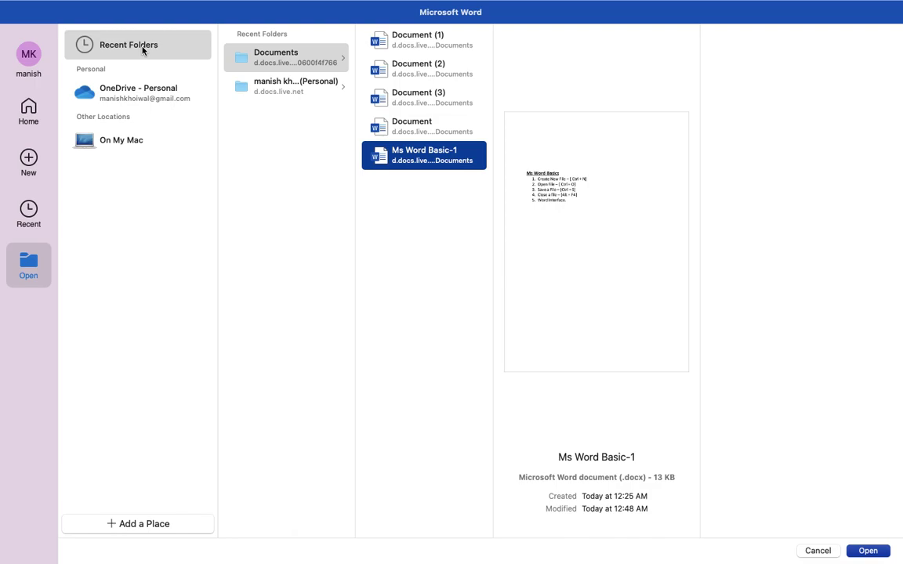
{"action": "left_click", "coordinate": [274, 78]}
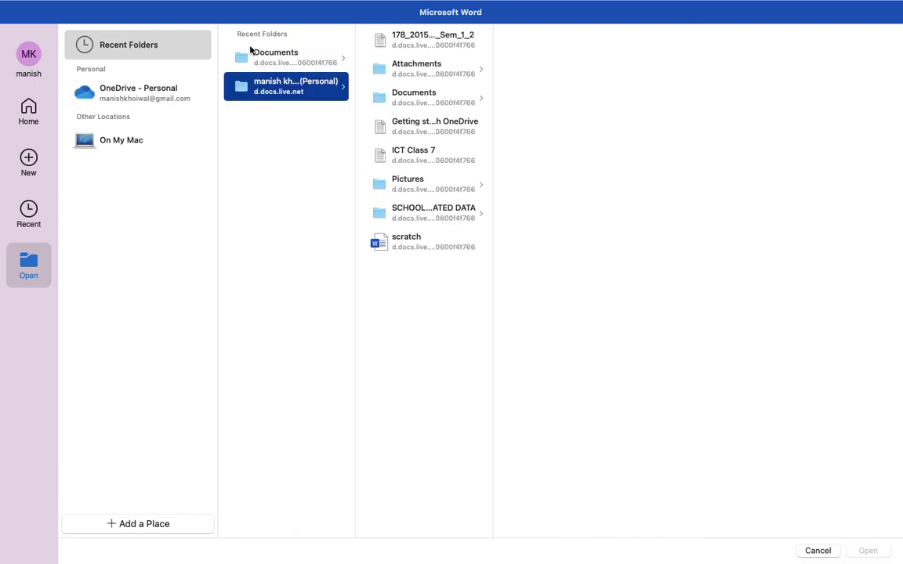
{"action": "left_click", "coordinate": [235, 54]}
{"action": "left_click", "coordinate": [285, 94]}
{"action": "left_click", "coordinate": [30, 108]}
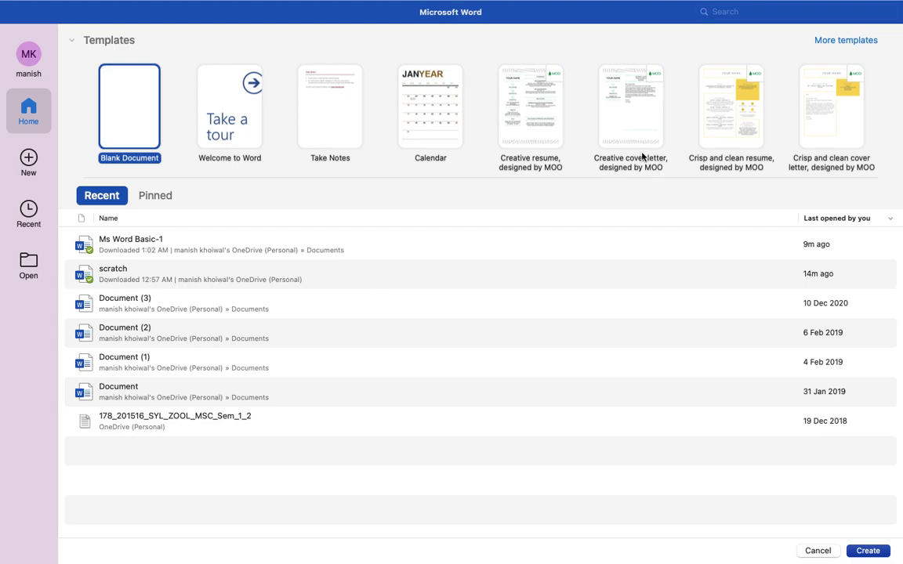
Step: Scroll through More templates and double-click Blank Document to open Document12
{"action": "mouse_move", "coordinate": [782, 4]}
{"action": "left_click", "coordinate": [834, 40]}
{"action": "scroll", "coordinate": [598, 239], "scroll_direction": "down", "scroll_amount": 5}
{"action": "scroll", "coordinate": [597, 240], "scroll_direction": "down", "scroll_amount": 5}
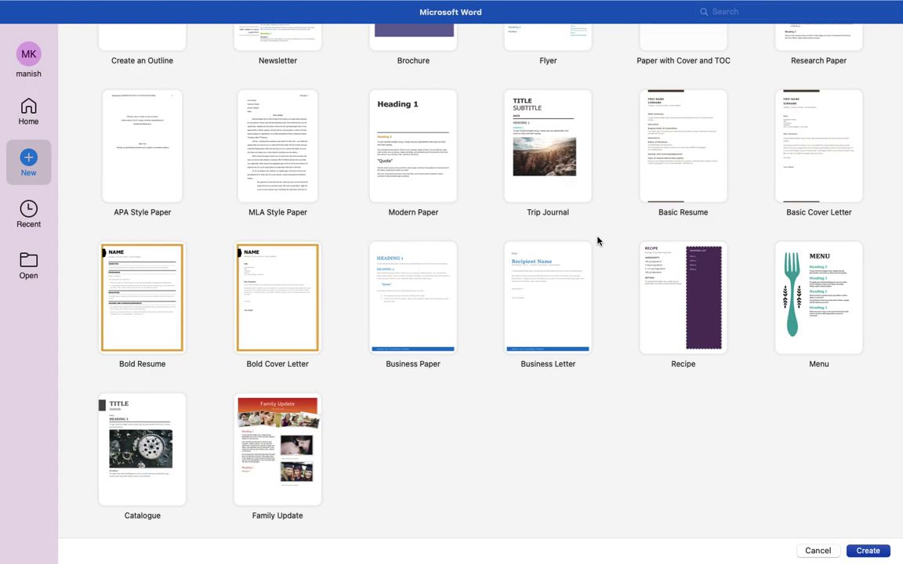
{"action": "scroll", "coordinate": [597, 241], "scroll_direction": "up", "scroll_amount": 10}
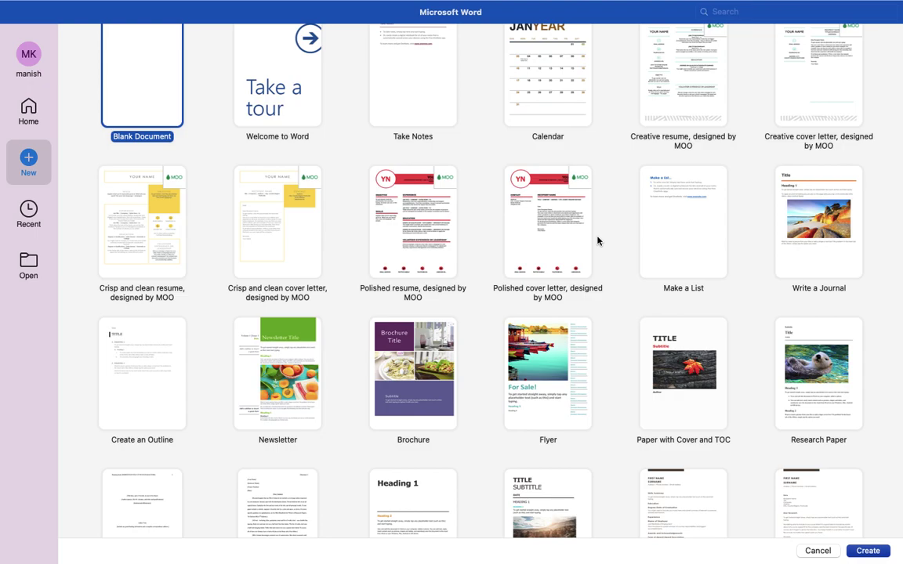
{"action": "scroll", "coordinate": [597, 241], "scroll_direction": "down", "scroll_amount": 5}
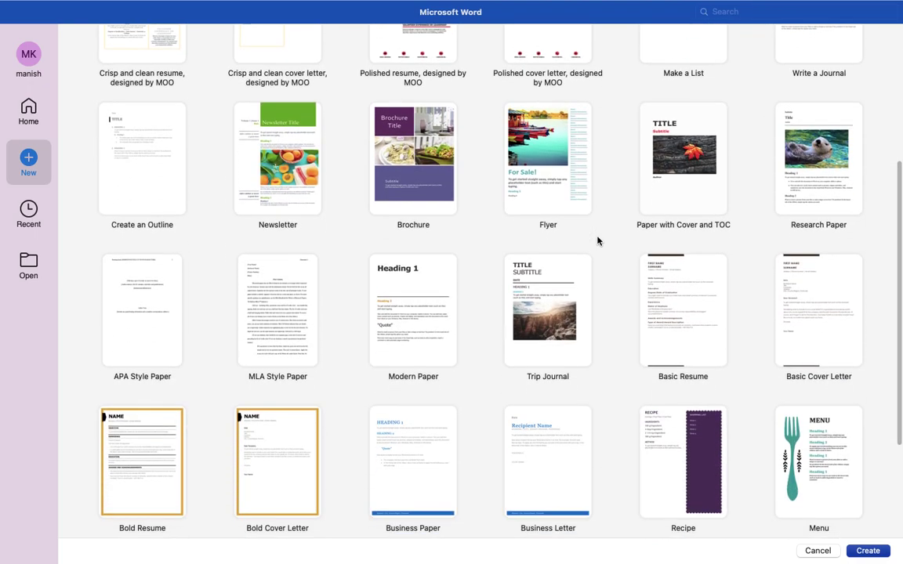
{"action": "scroll", "coordinate": [597, 241], "scroll_direction": "down", "scroll_amount": 2}
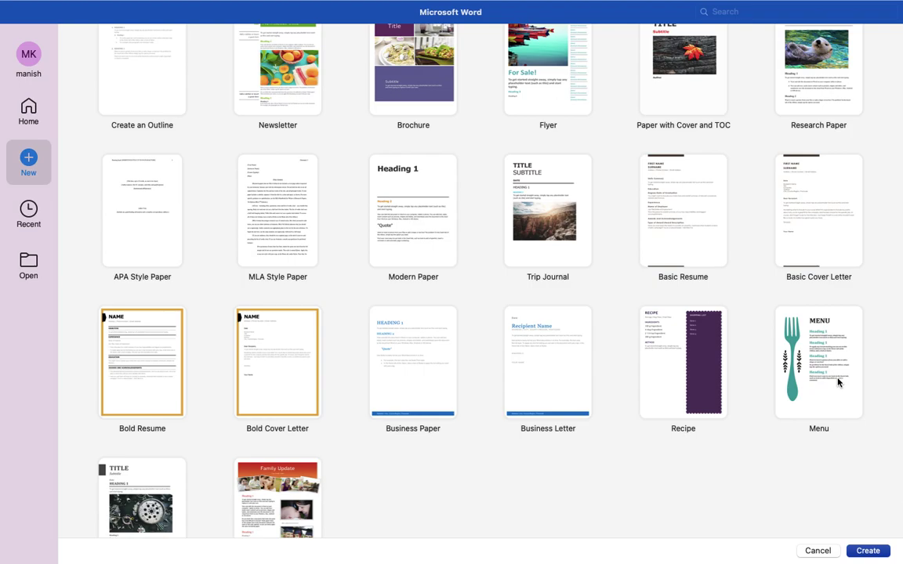
{"action": "scroll", "coordinate": [837, 380], "scroll_direction": "down", "scroll_amount": 2}
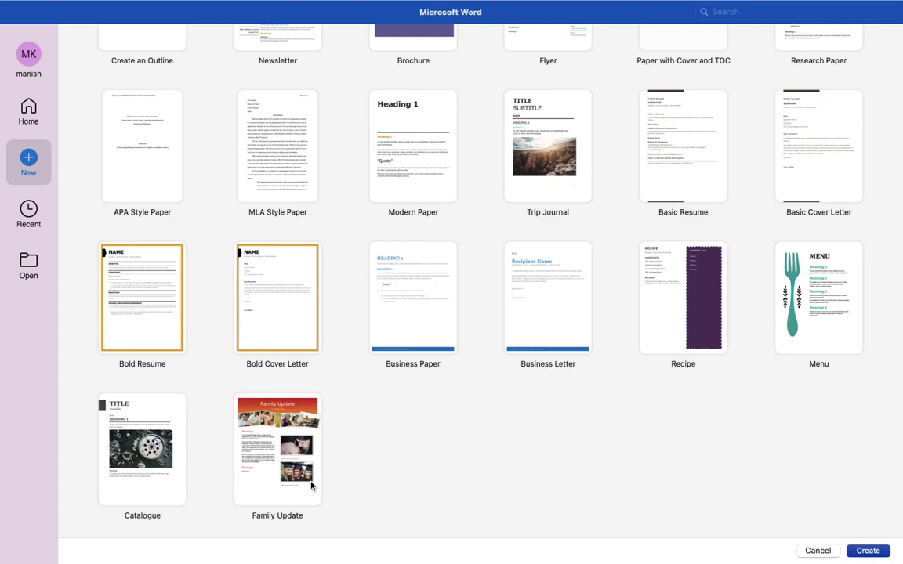
{"action": "scroll", "coordinate": [311, 486], "scroll_direction": "up", "scroll_amount": 5}
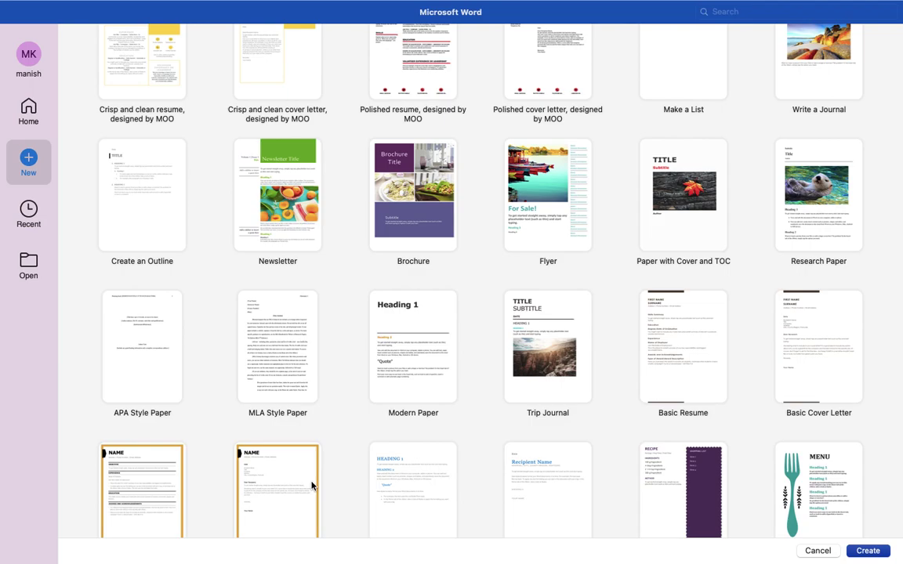
{"action": "scroll", "coordinate": [311, 486], "scroll_direction": "up", "scroll_amount": 5}
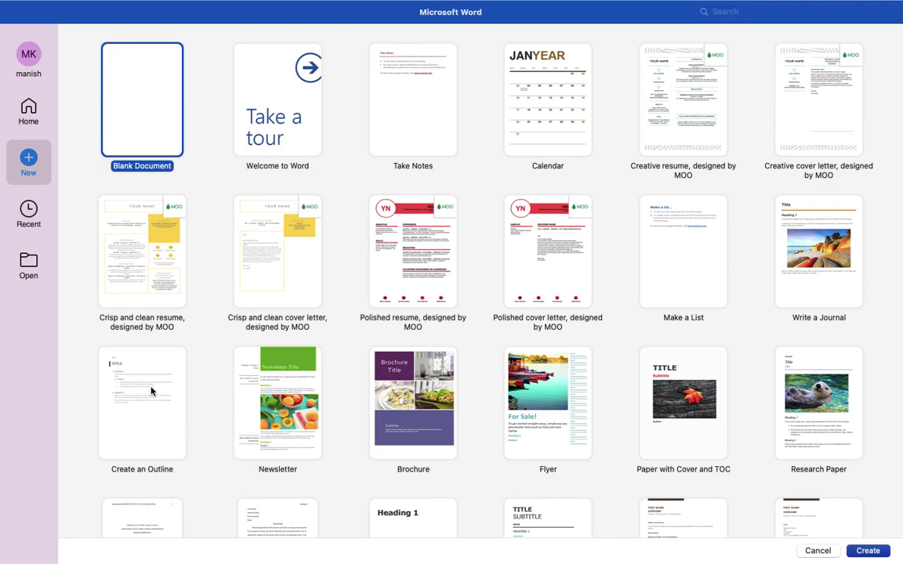
{"action": "double_click", "coordinate": [151, 77]}
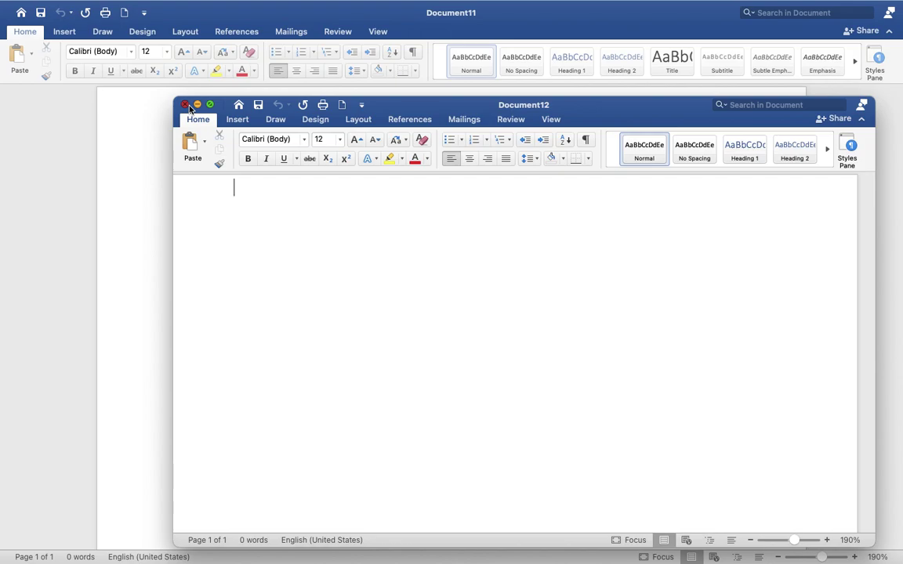
Step: Close the Document12 window with its red close button
{"action": "left_click", "coordinate": [187, 105]}
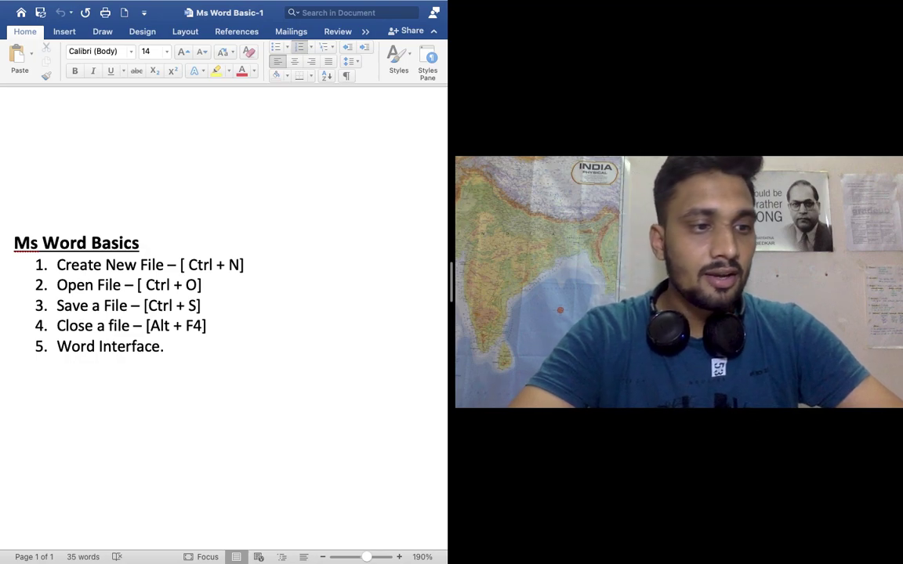
Step: Leave QuickTime Player's File menu and bring up Word's File menu over Document11
{"action": "mouse_move", "coordinate": [242, 4]}
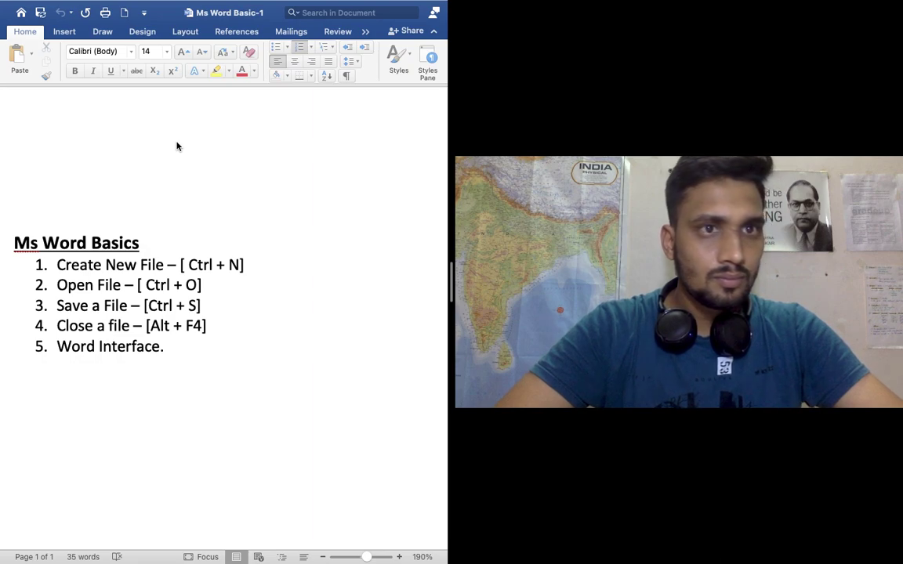
{"action": "mouse_move", "coordinate": [43, 4]}
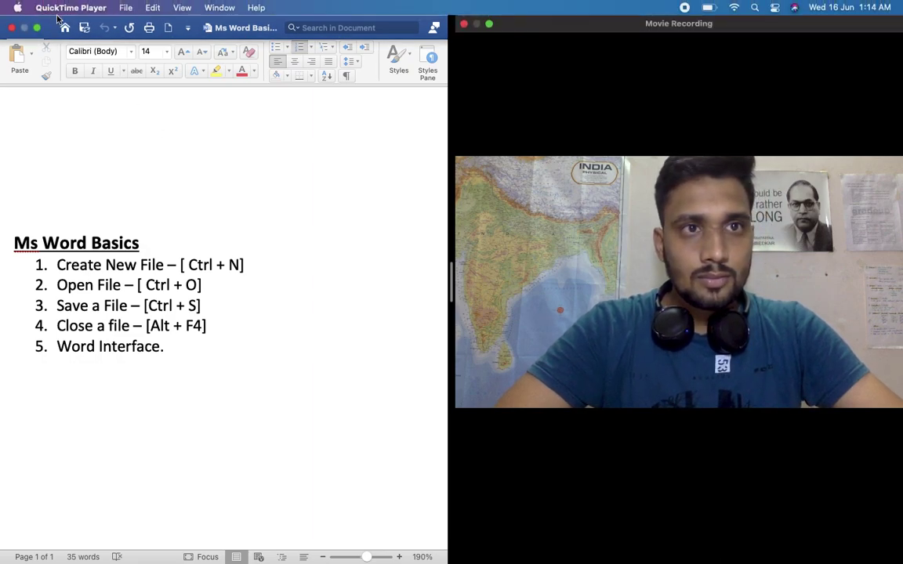
{"action": "left_click", "coordinate": [126, 8]}
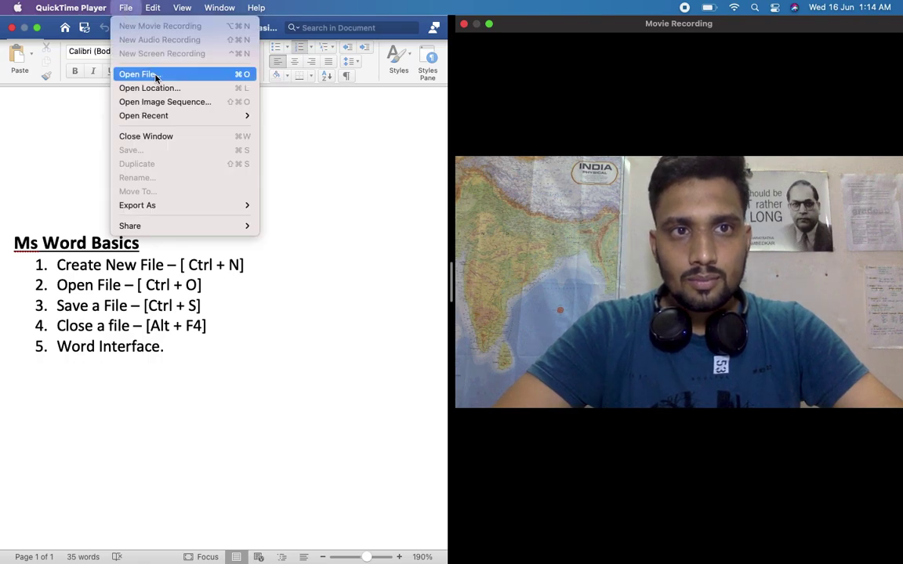
{"action": "mouse_move", "coordinate": [153, 8]}
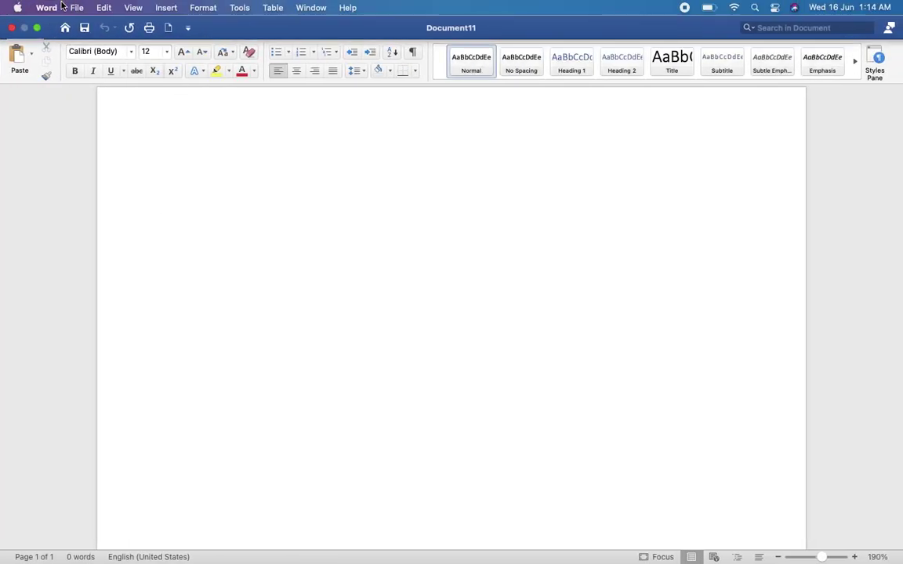
{"action": "left_click", "coordinate": [80, 8]}
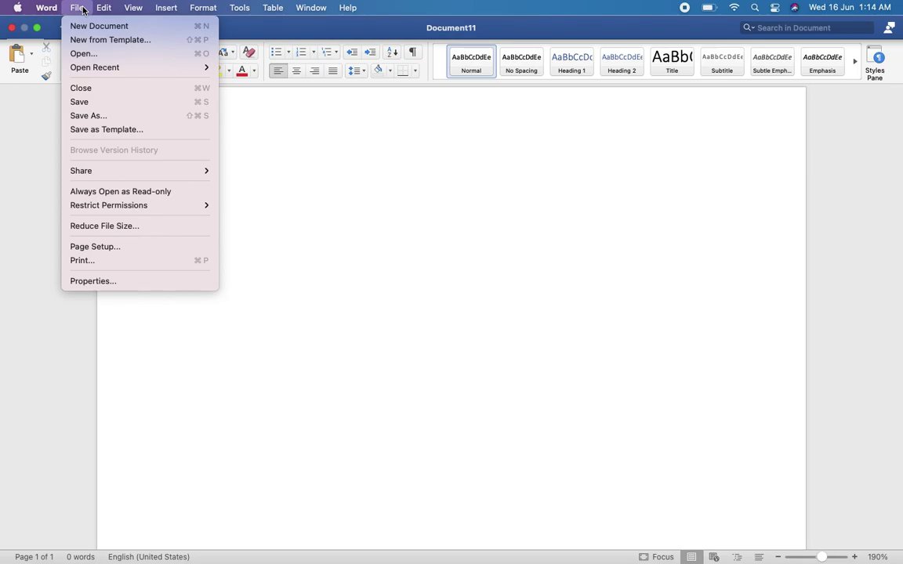
Step: Create a new blank document, then close Document13 with its red close button
{"action": "left_click", "coordinate": [94, 27]}
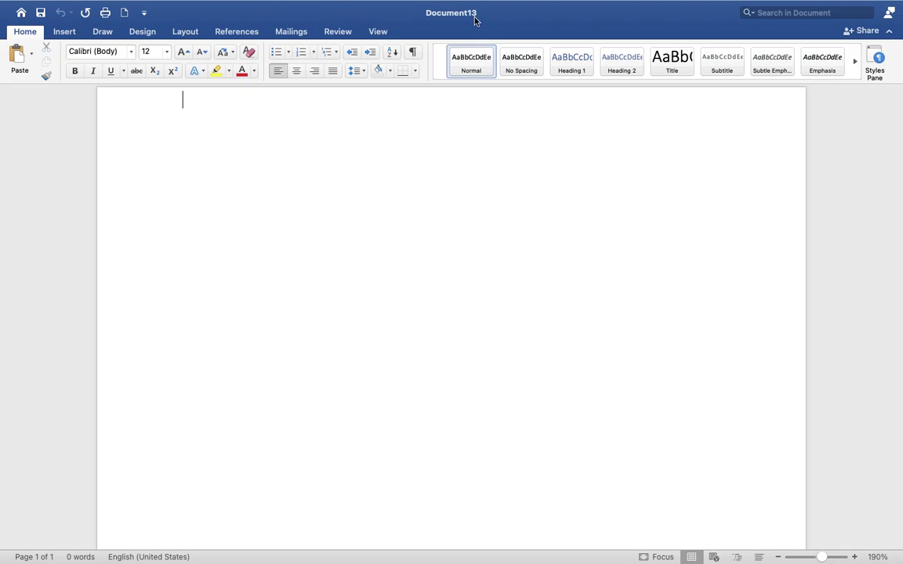
{"action": "mouse_move", "coordinate": [441, 1]}
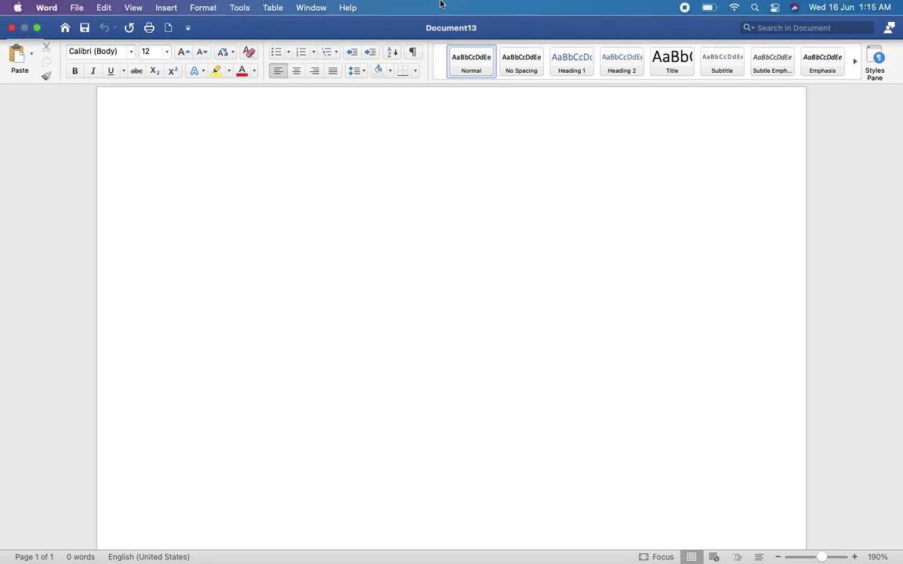
{"action": "left_click", "coordinate": [12, 28]}
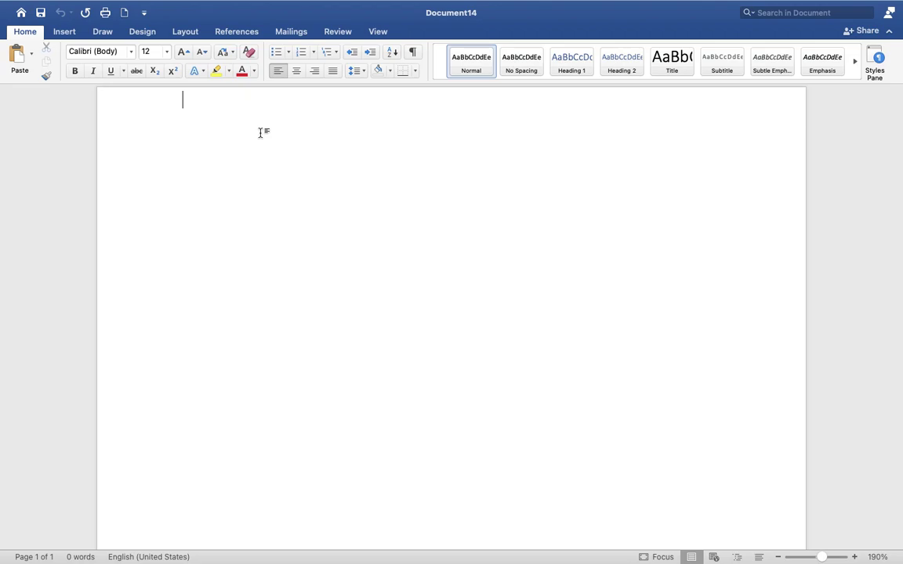
Step: Switch from Document14 back to Document11 and show its File menu
{"action": "left_click", "coordinate": [62, 30]}
{"action": "key", "text": "ctrl+Left"}
{"action": "mouse_move", "coordinate": [149, 4]}
{"action": "left_click", "coordinate": [79, 9]}
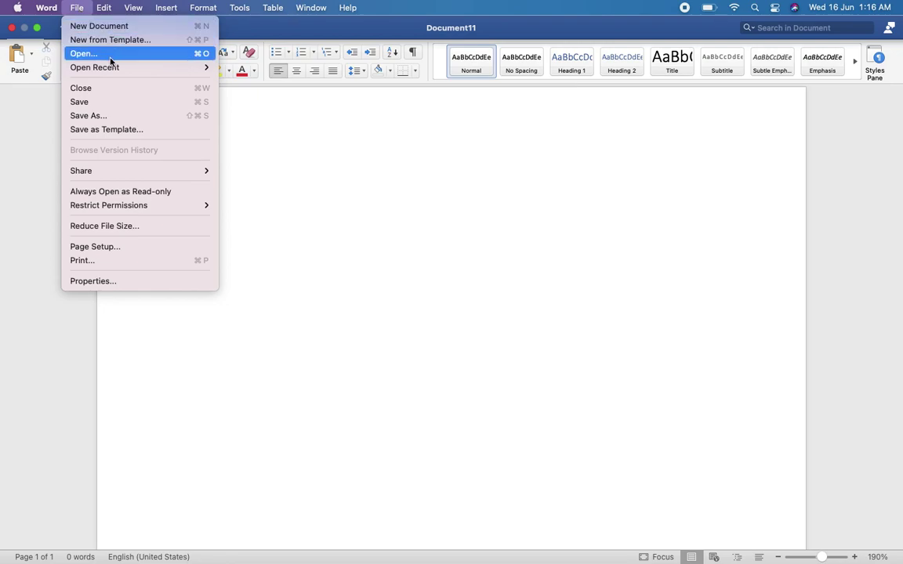
Step: In File > Open, browse Recent Folders, Documents and OneDrive - Personal, ending on Recent Folders
{"action": "left_click", "coordinate": [111, 55]}
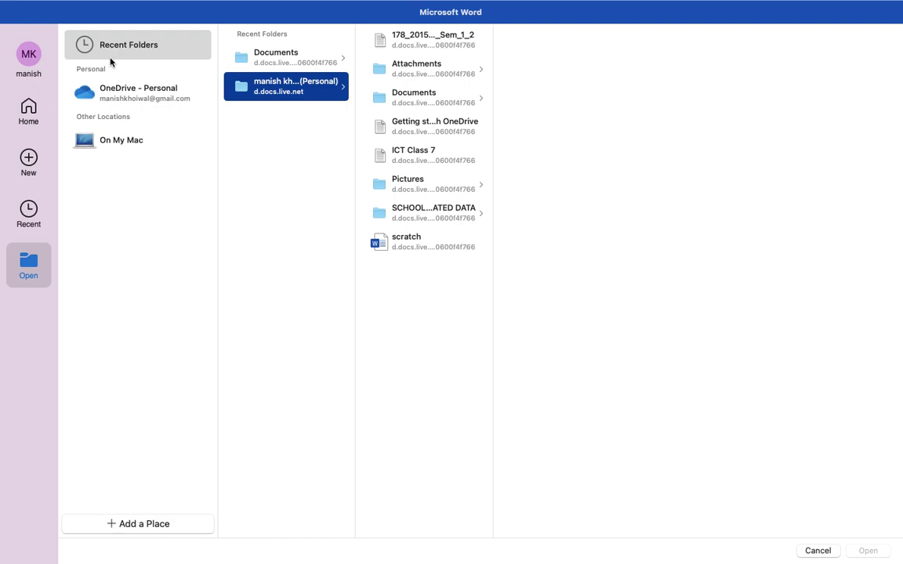
{"action": "left_click", "coordinate": [154, 47]}
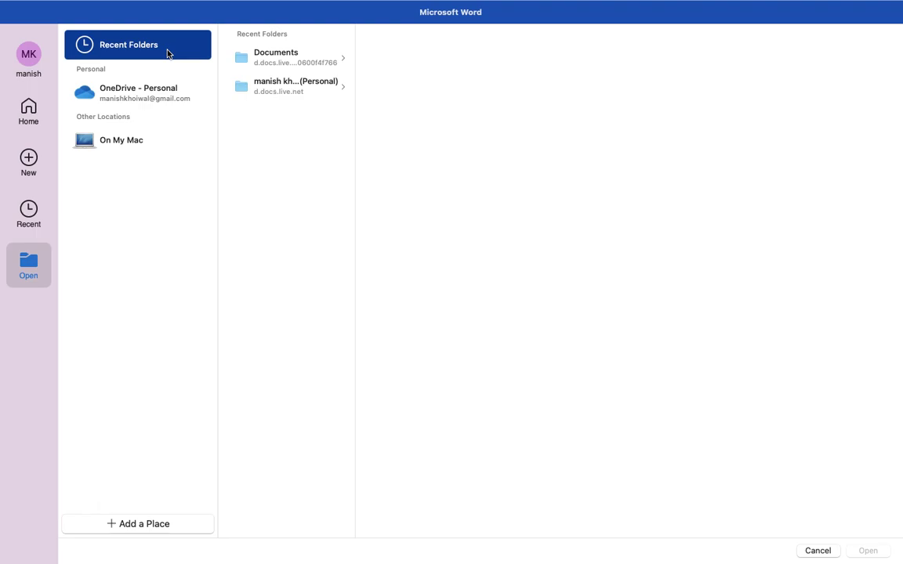
{"action": "left_click", "coordinate": [256, 59]}
{"action": "left_click", "coordinate": [298, 86]}
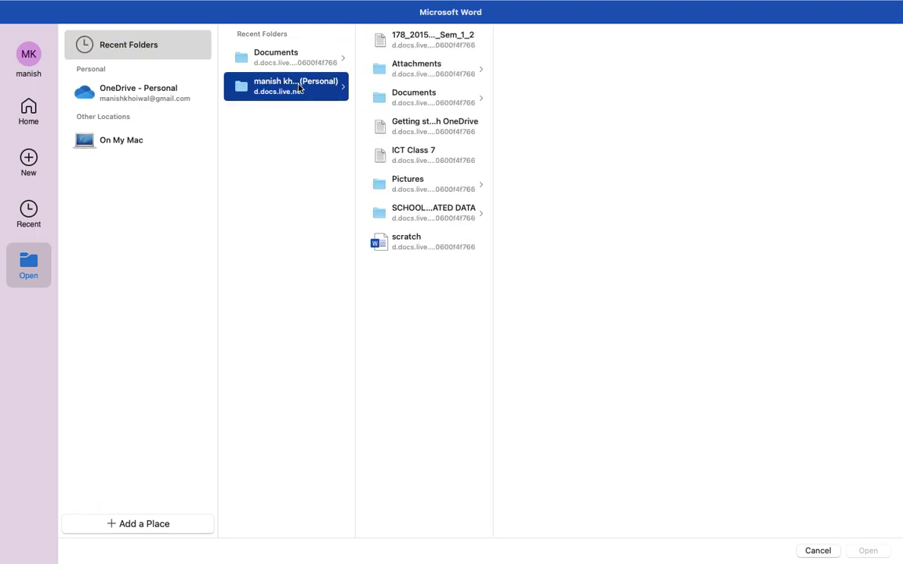
{"action": "left_click", "coordinate": [153, 88]}
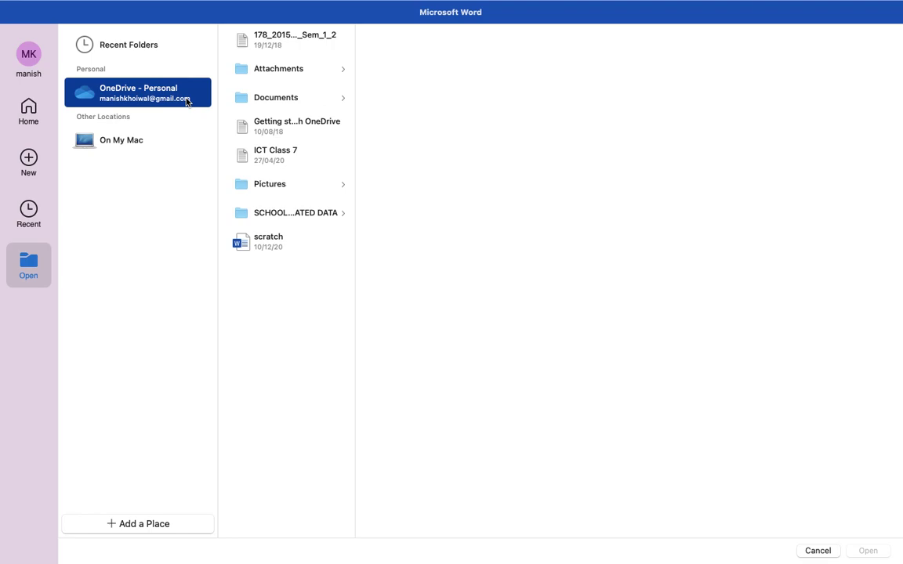
{"action": "left_click", "coordinate": [179, 53]}
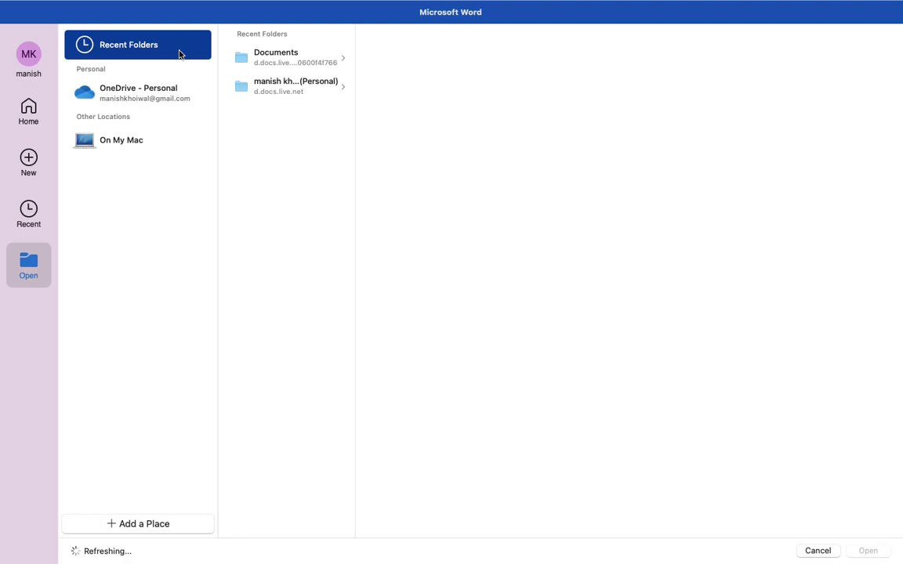
Step: Try the On My Mac browser twice, cancel it, and return to Recent Folders
{"action": "left_click", "coordinate": [148, 144]}
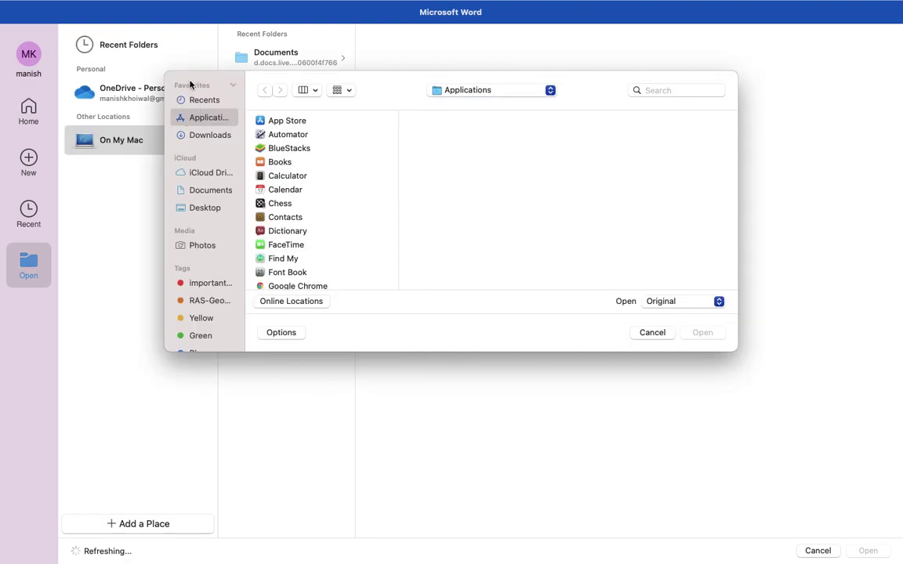
{"action": "left_click", "coordinate": [652, 333]}
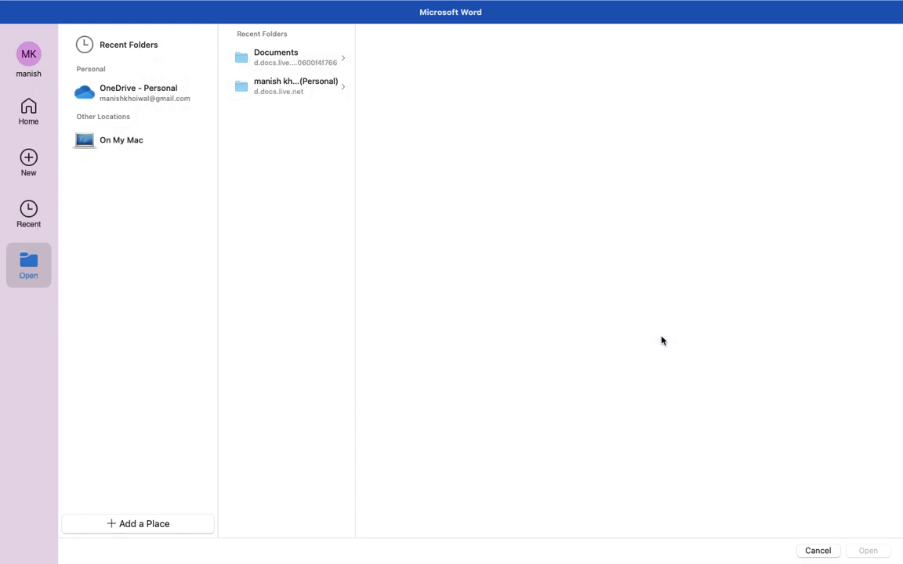
{"action": "left_click", "coordinate": [151, 92]}
{"action": "left_click", "coordinate": [148, 140]}
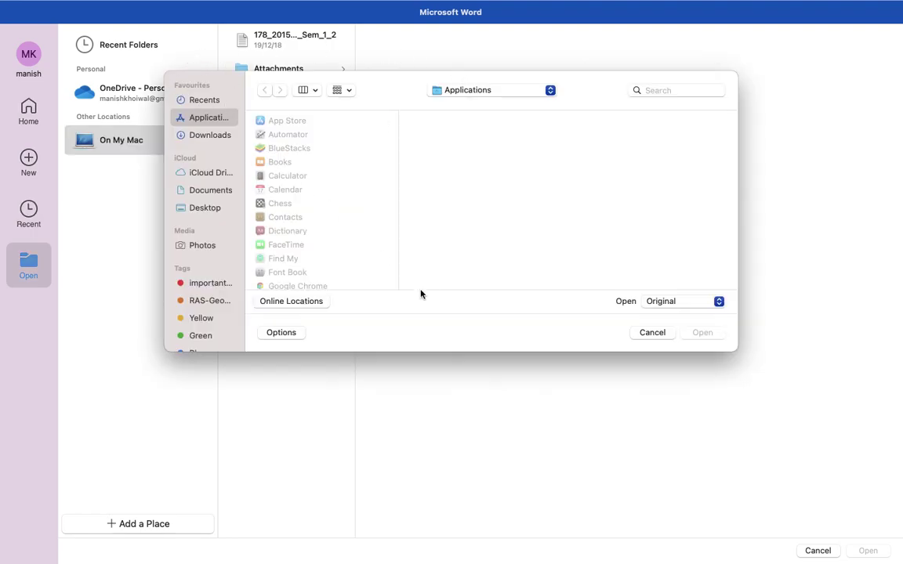
{"action": "left_click", "coordinate": [651, 333]}
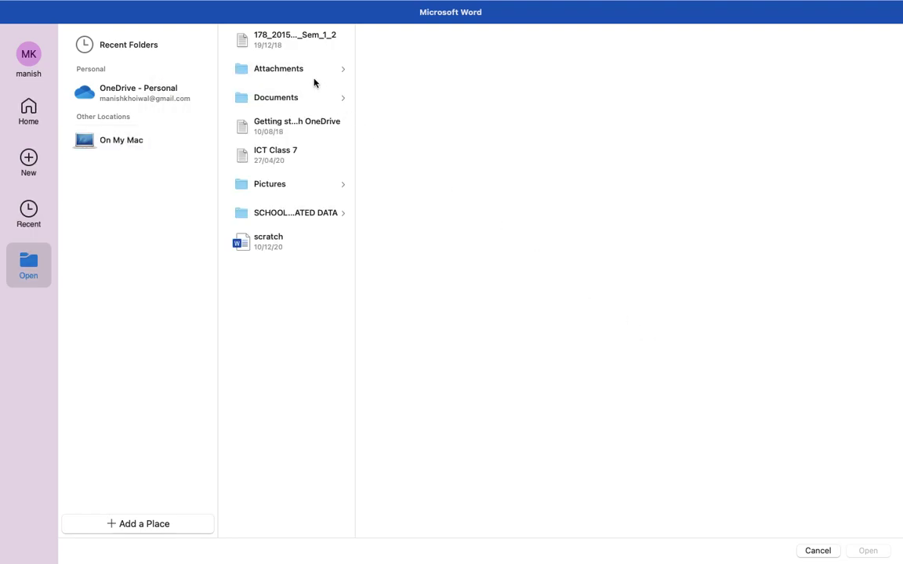
{"action": "left_click", "coordinate": [127, 42]}
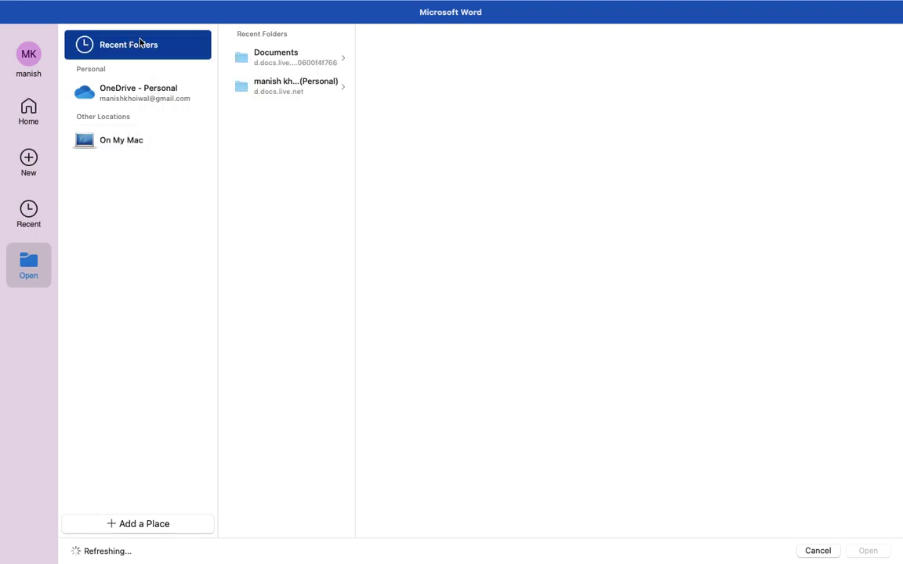
Step: Open scratch.docx from the personal OneDrive folder and scroll through it
{"action": "left_click", "coordinate": [303, 56]}
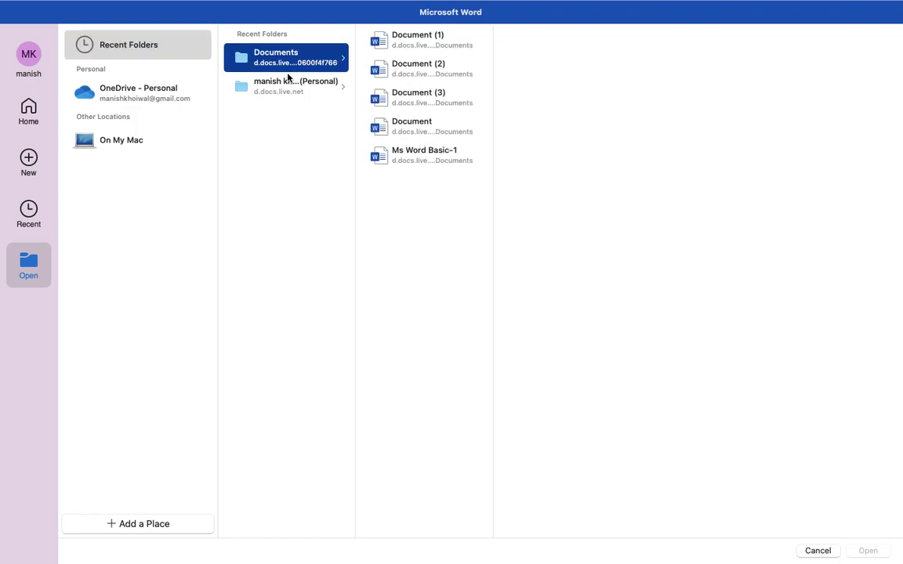
{"action": "left_click", "coordinate": [270, 78]}
{"action": "left_click", "coordinate": [426, 246]}
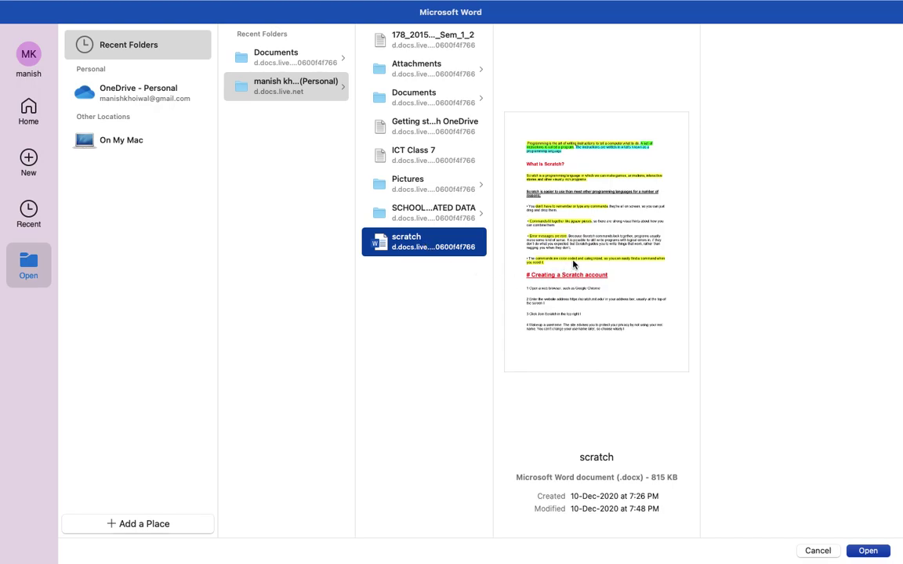
{"action": "left_click", "coordinate": [866, 551]}
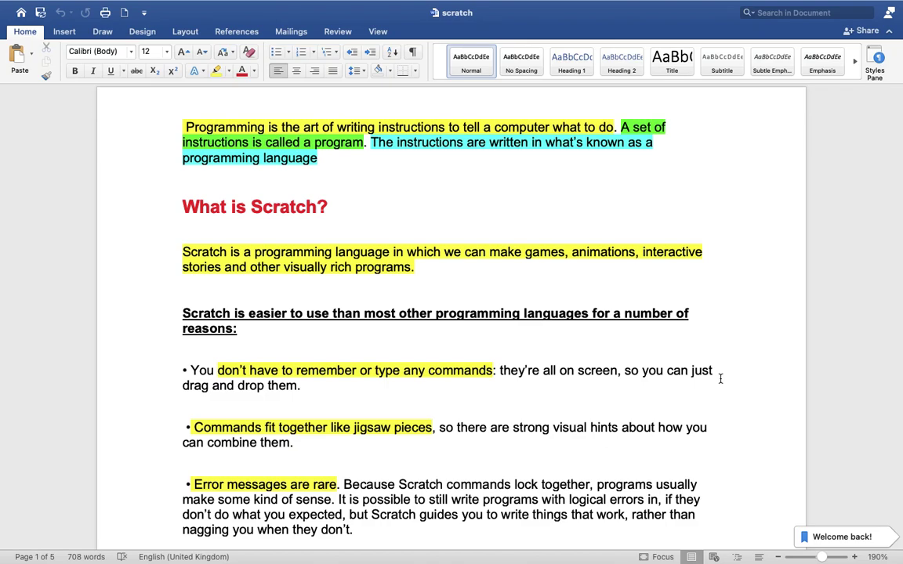
{"action": "scroll", "coordinate": [720, 378], "scroll_direction": "down", "scroll_amount": 3}
{"action": "scroll", "coordinate": [721, 377], "scroll_direction": "up", "scroll_amount": 3}
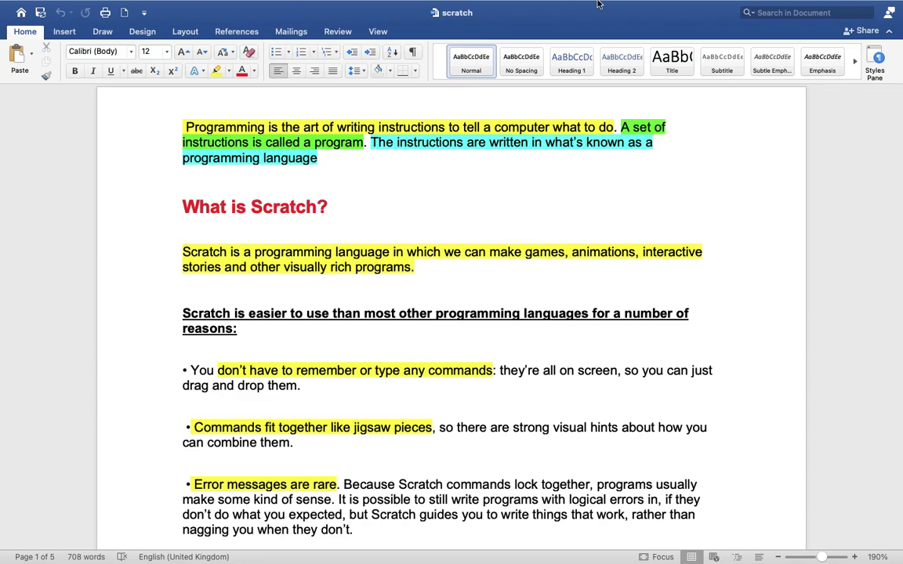
{"action": "mouse_move", "coordinate": [494, 4]}
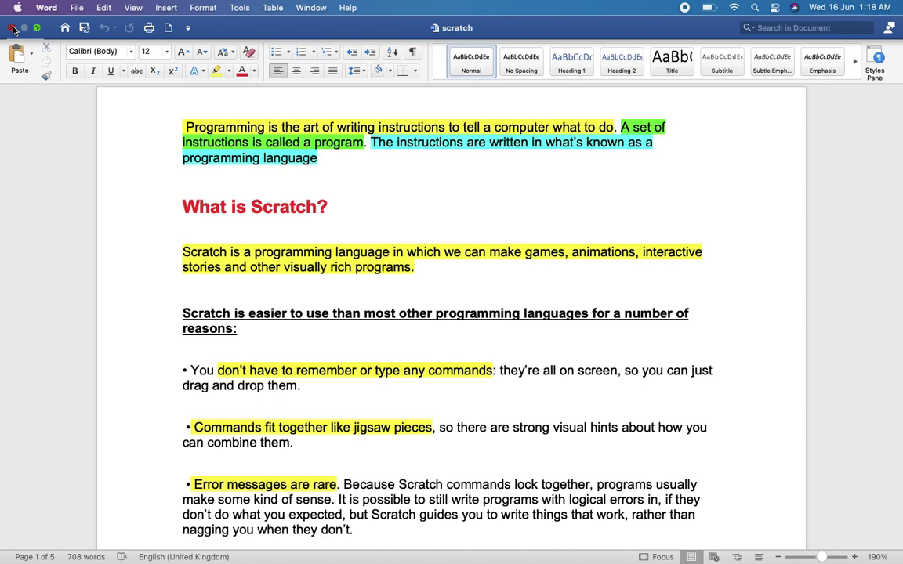
{"action": "left_click", "coordinate": [12, 28]}
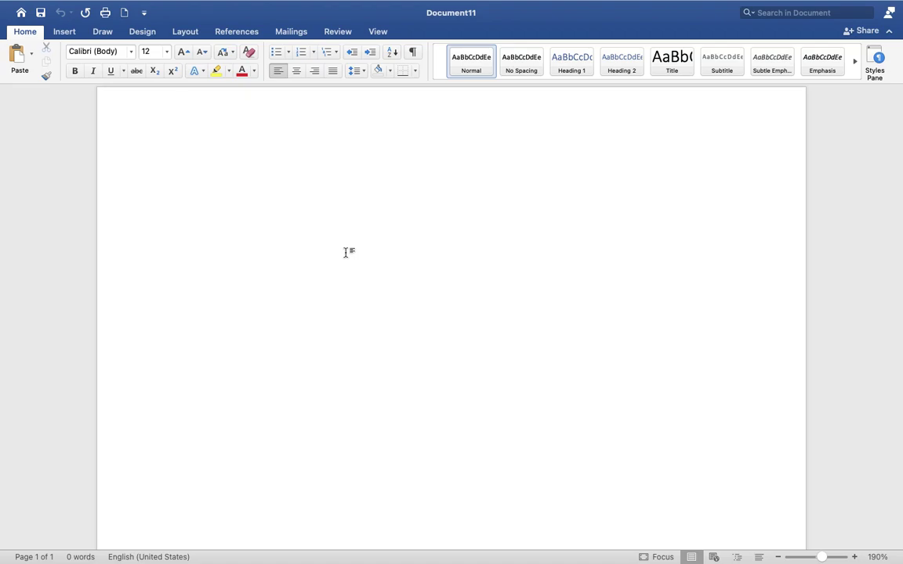
{"action": "key", "text": "super+o"}
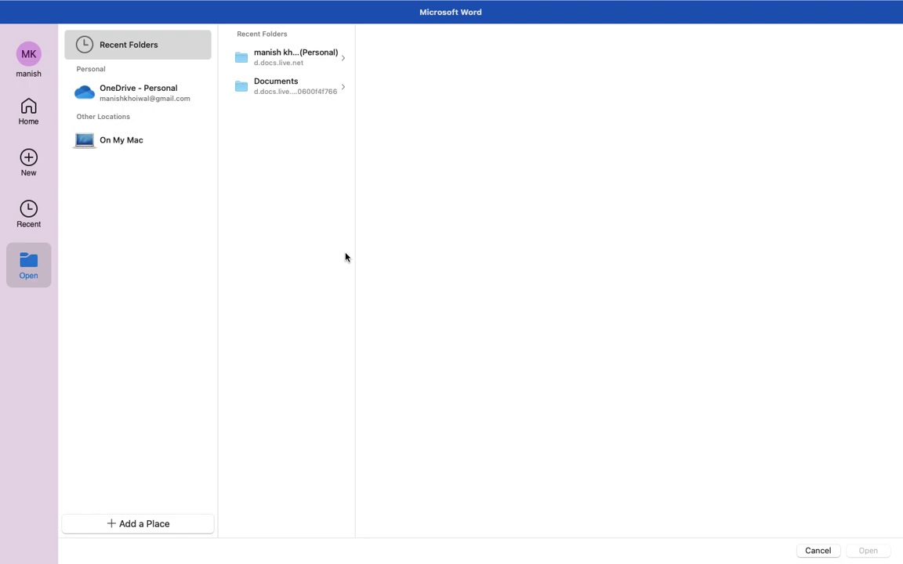
{"action": "left_click", "coordinate": [294, 88]}
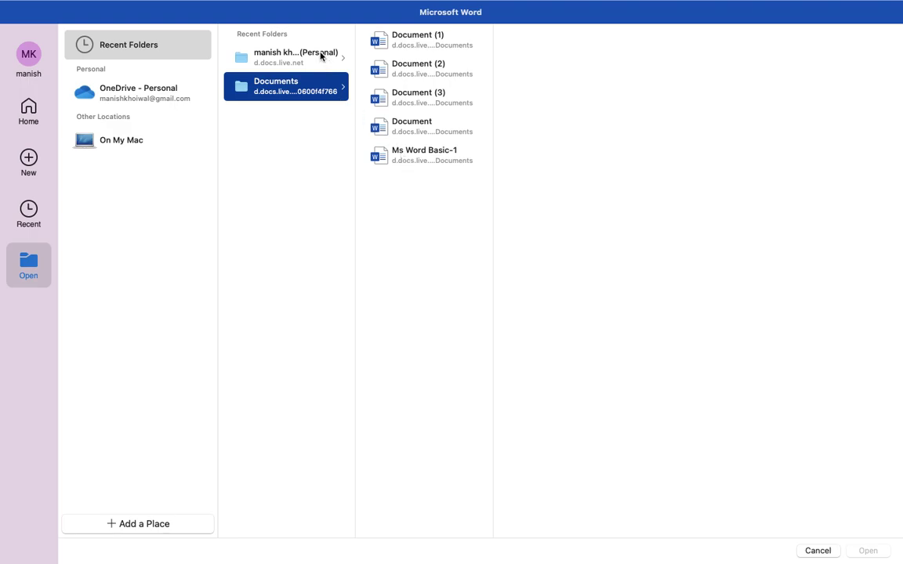
{"action": "left_click", "coordinate": [288, 52]}
{"action": "left_click", "coordinate": [416, 251]}
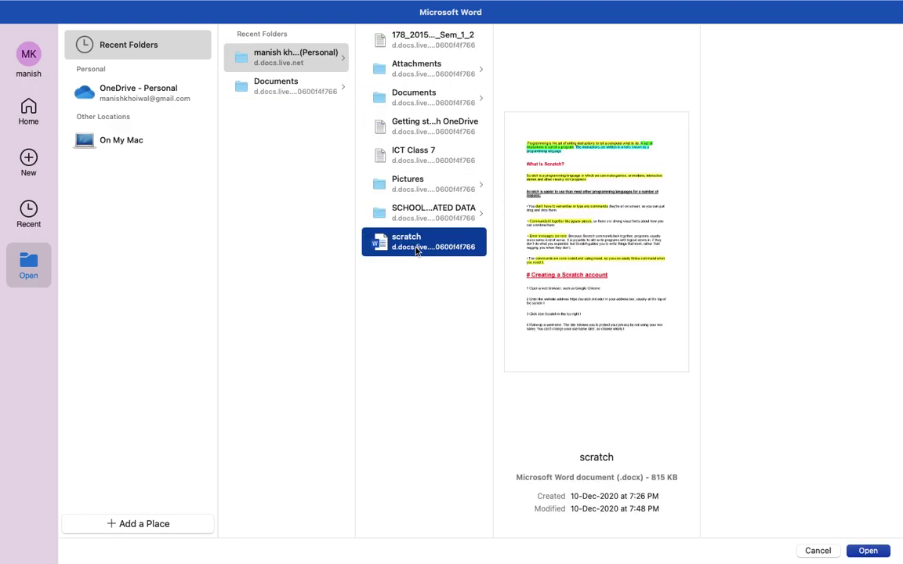
{"action": "left_click", "coordinate": [879, 552]}
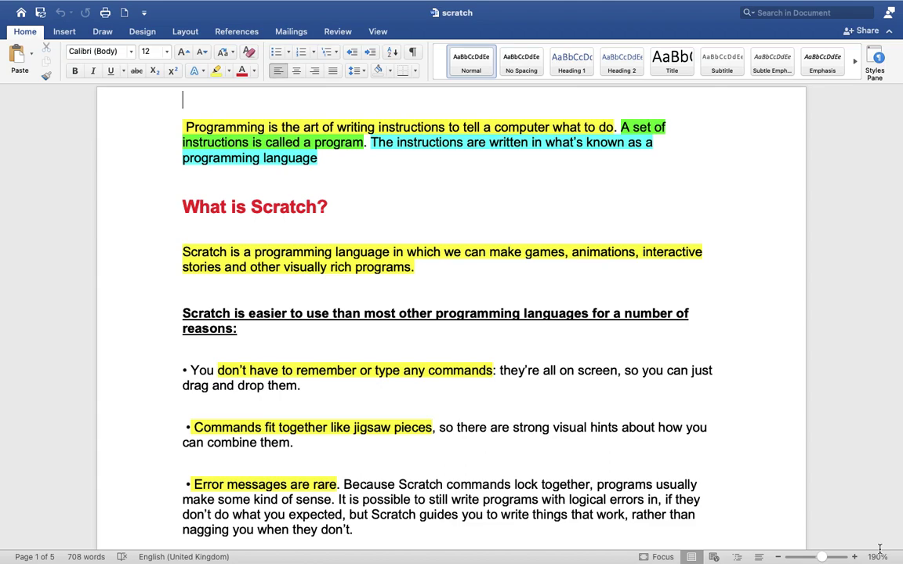
{"action": "mouse_move", "coordinate": [29, 19]}
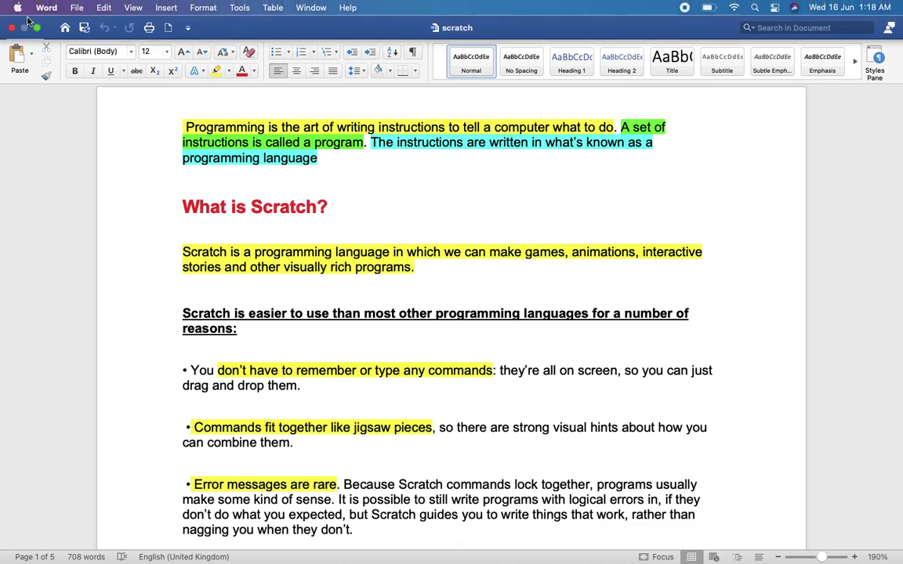
Step: Close scratch.docx and swipe between full-screen spaces back to Ms Word Basic-1
{"action": "left_click", "coordinate": [13, 27]}
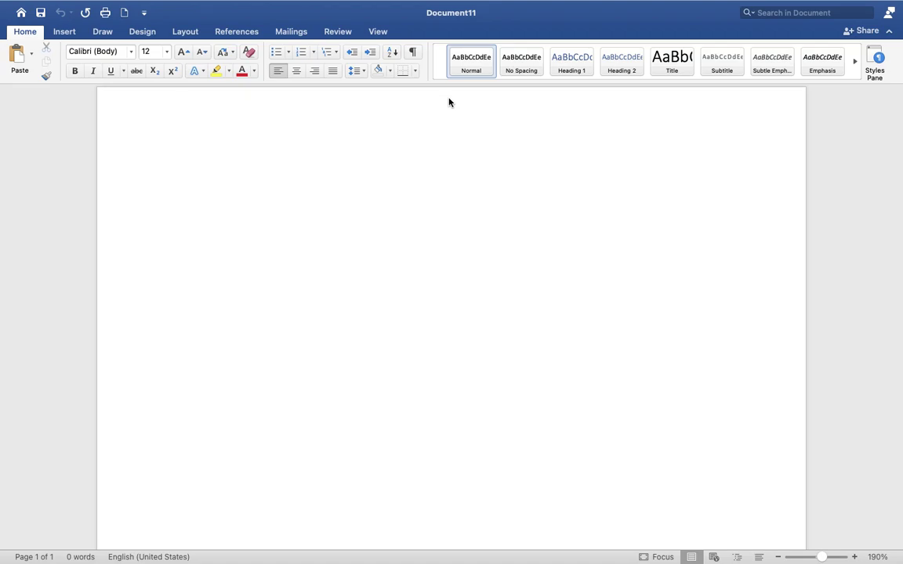
{"action": "key", "text": "ctrl+Right"}
{"action": "key", "text": "ctrl+Left"}
{"action": "key", "text": "ctrl+Left"}
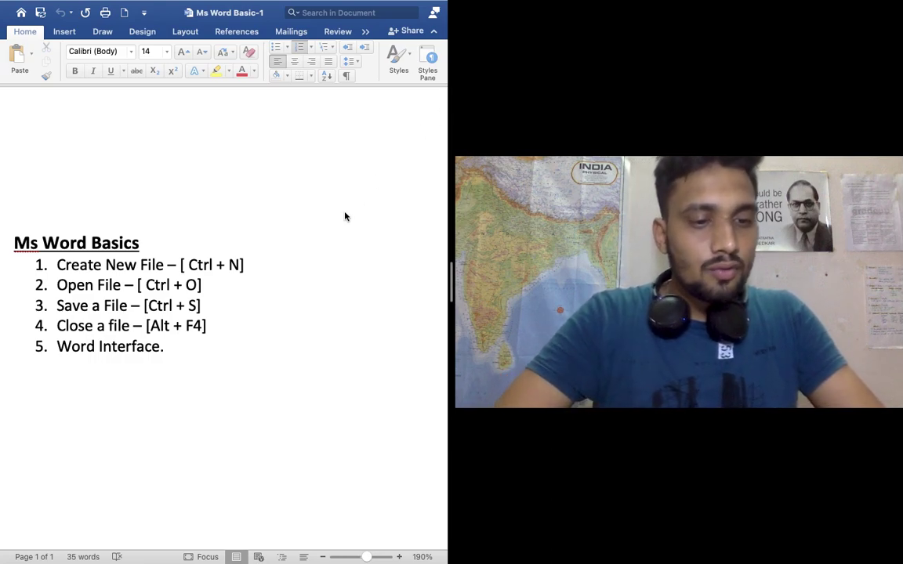
{"action": "mouse_move", "coordinate": [161, 3]}
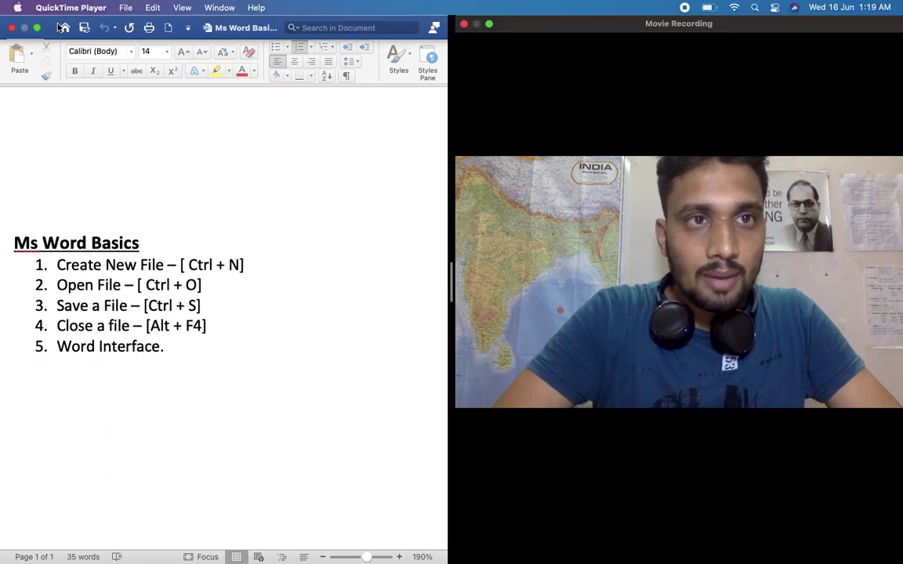
{"action": "left_click", "coordinate": [125, 8]}
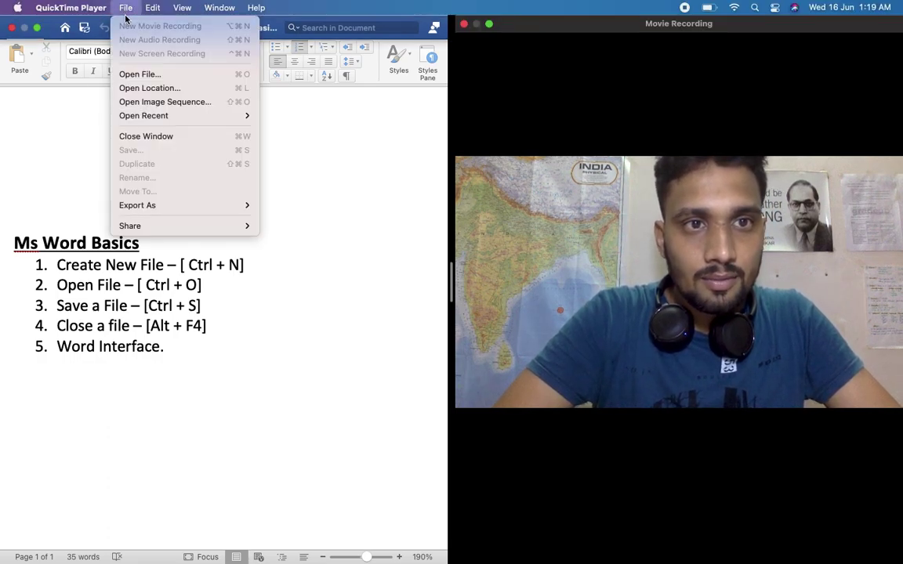
Step: Create a new blank document with Cmd+N and type a person's full name on its first line
{"action": "left_click", "coordinate": [288, 293]}
{"action": "key", "text": "super+n"}
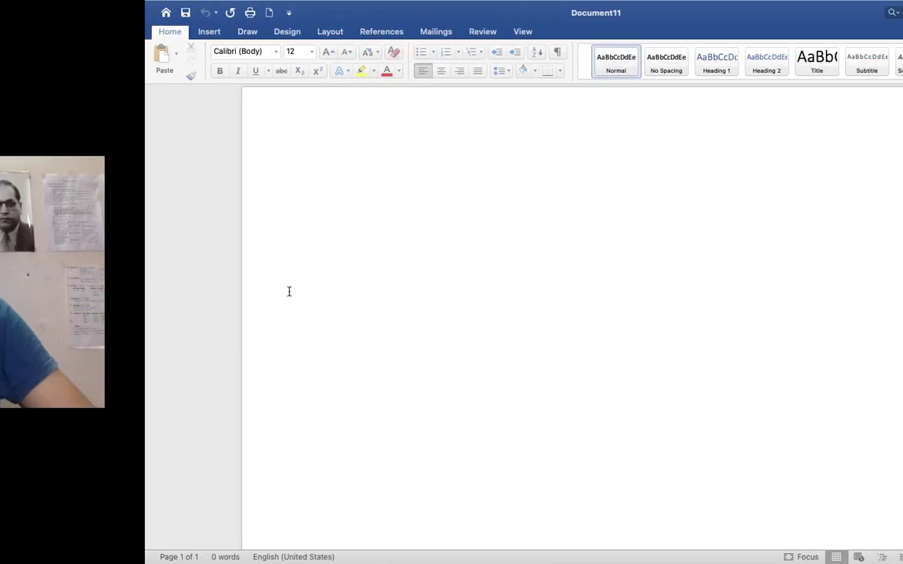
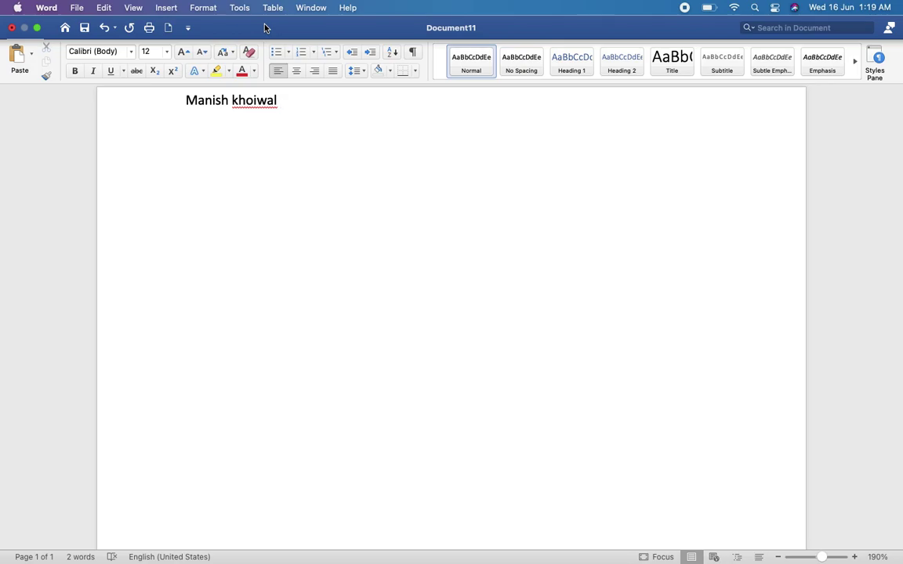
Step: Open the Save dialog for Document11 and choose Documents under Recent Folders as the destination
{"action": "left_click", "coordinate": [85, 29]}
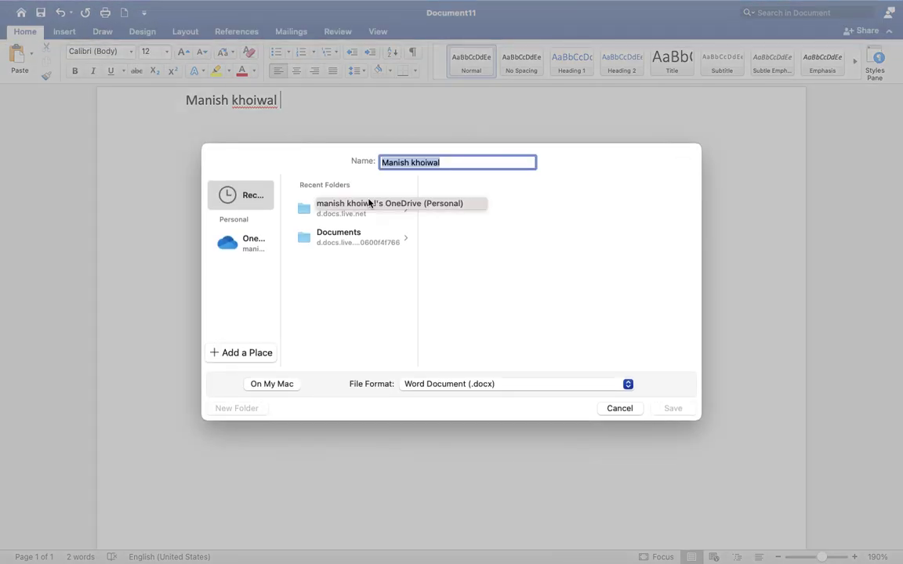
{"action": "left_click", "coordinate": [373, 308]}
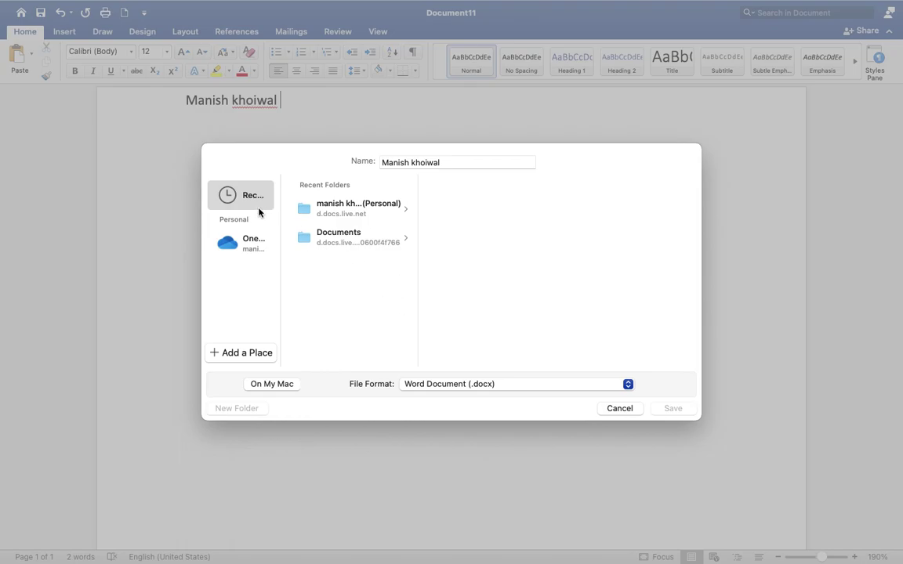
{"action": "left_click", "coordinate": [256, 243]}
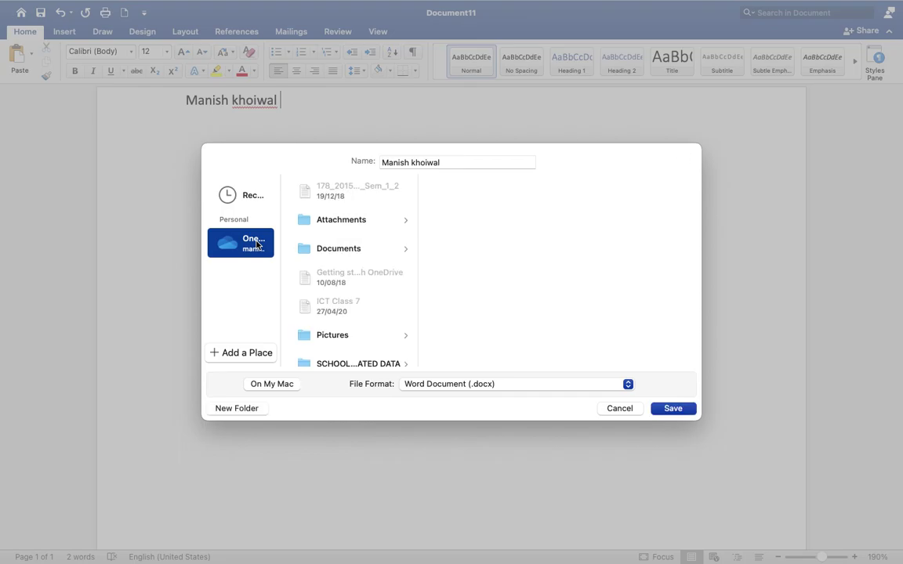
{"action": "left_click", "coordinate": [244, 195]}
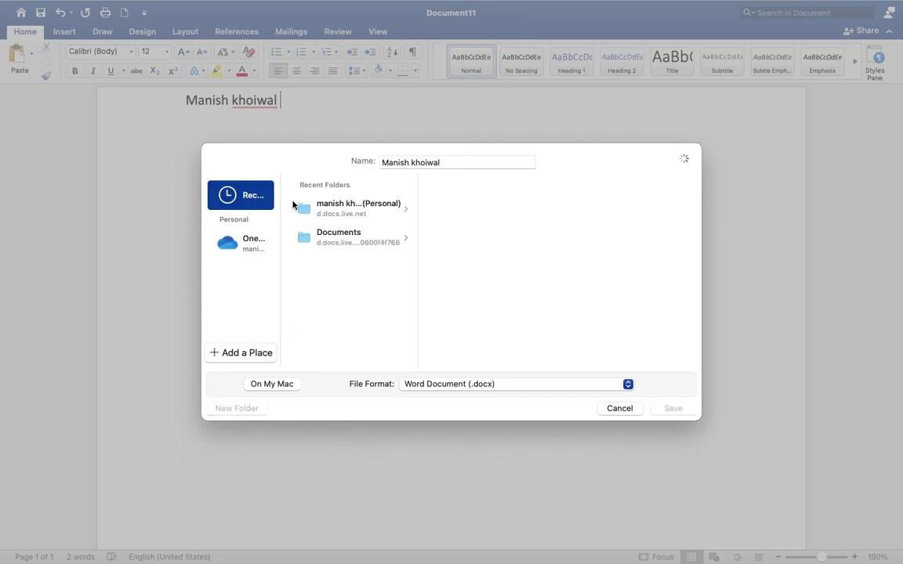
{"action": "left_click", "coordinate": [372, 244]}
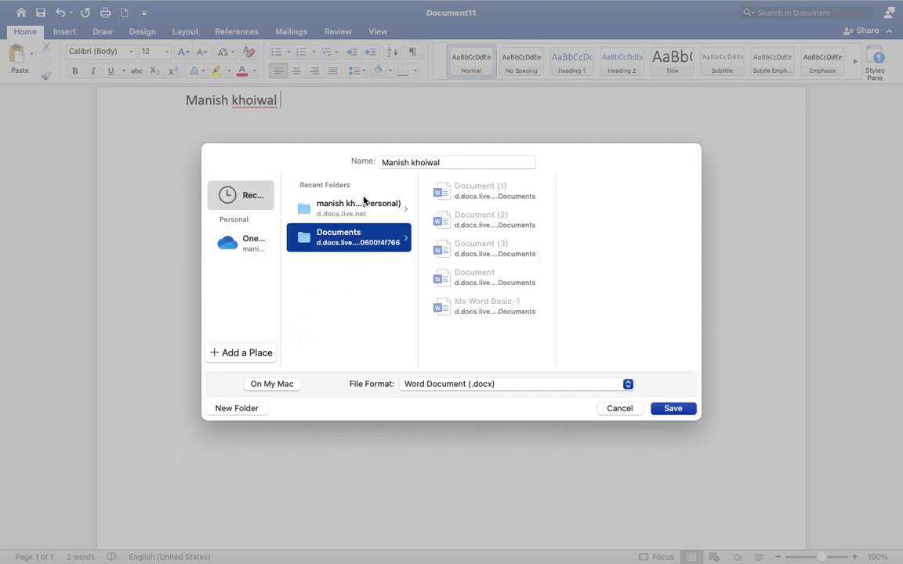
{"action": "left_click", "coordinate": [363, 216]}
{"action": "left_click", "coordinate": [373, 243]}
{"action": "left_click", "coordinate": [450, 164]}
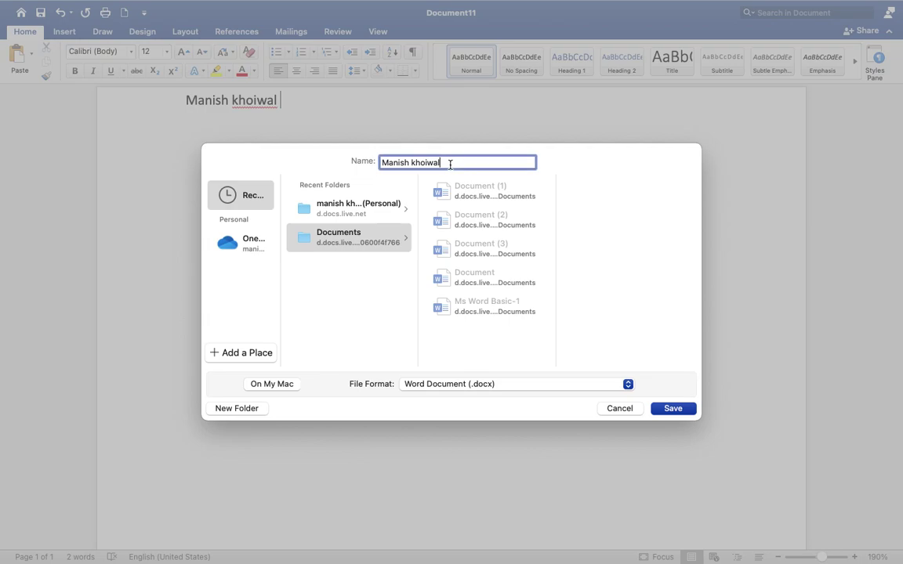
Step: Set the file format to Word Document (.docx) after briefly trying PDF, and save into Documents
{"action": "left_click", "coordinate": [467, 384]}
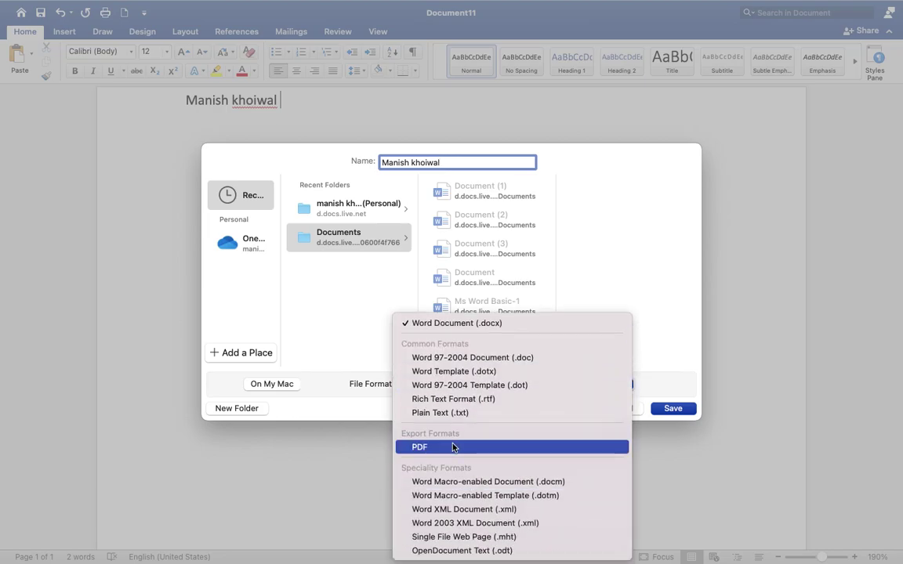
{"action": "left_click", "coordinate": [453, 447]}
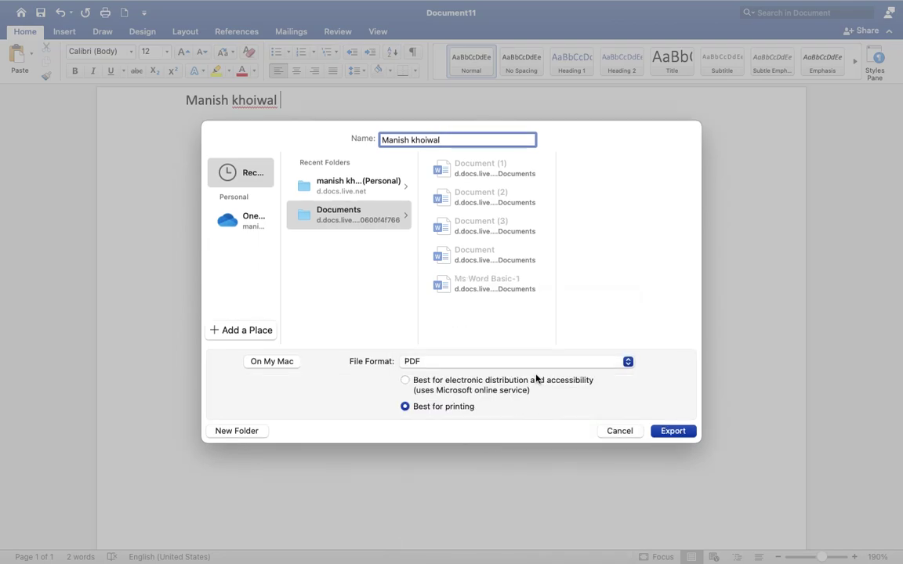
{"action": "left_click", "coordinate": [538, 362]}
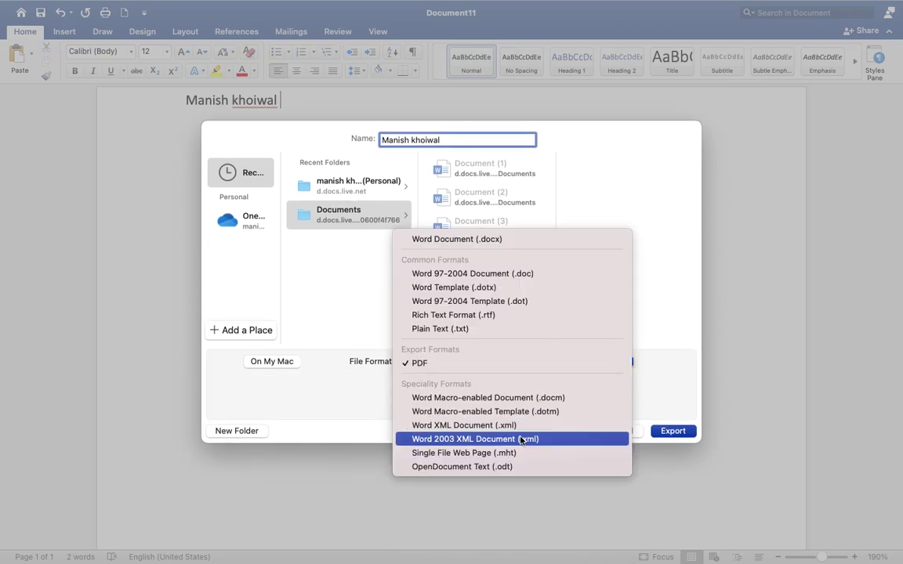
{"action": "left_click", "coordinate": [489, 242]}
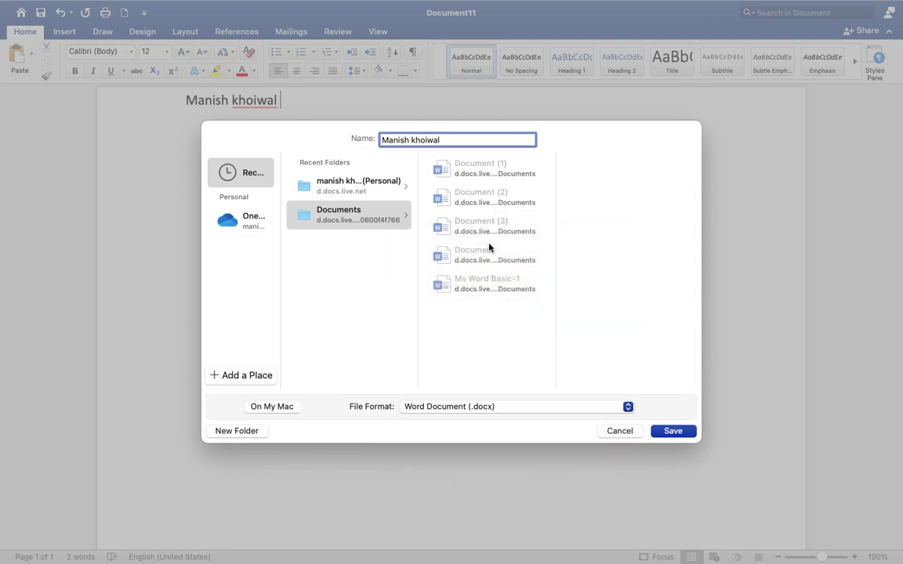
{"action": "left_click", "coordinate": [681, 433]}
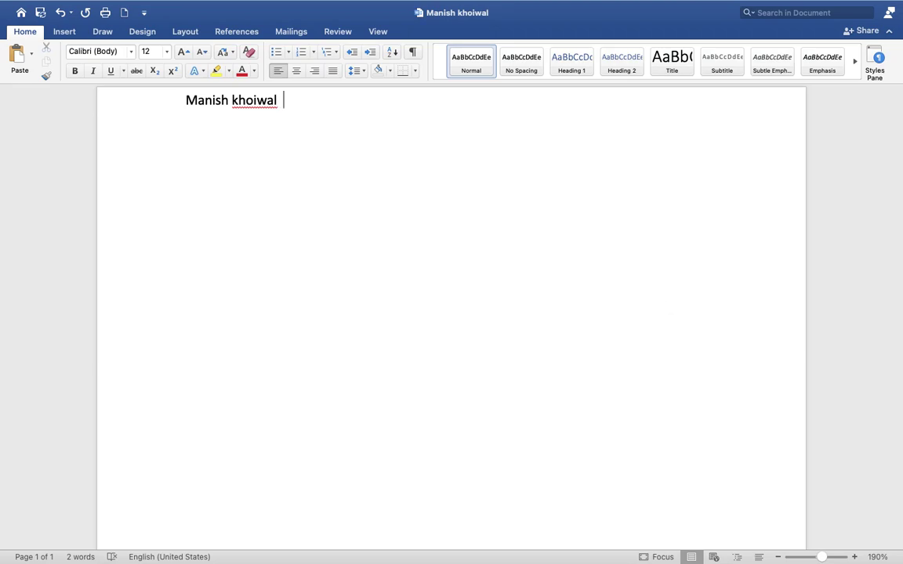
Step: Type 'computer' on a new second line below the name
{"action": "key", "text": "Return"}
{"action": "type", "text": "t"}
{"action": "key", "text": "BackSpace"}
{"action": "type", "text": "computer"}
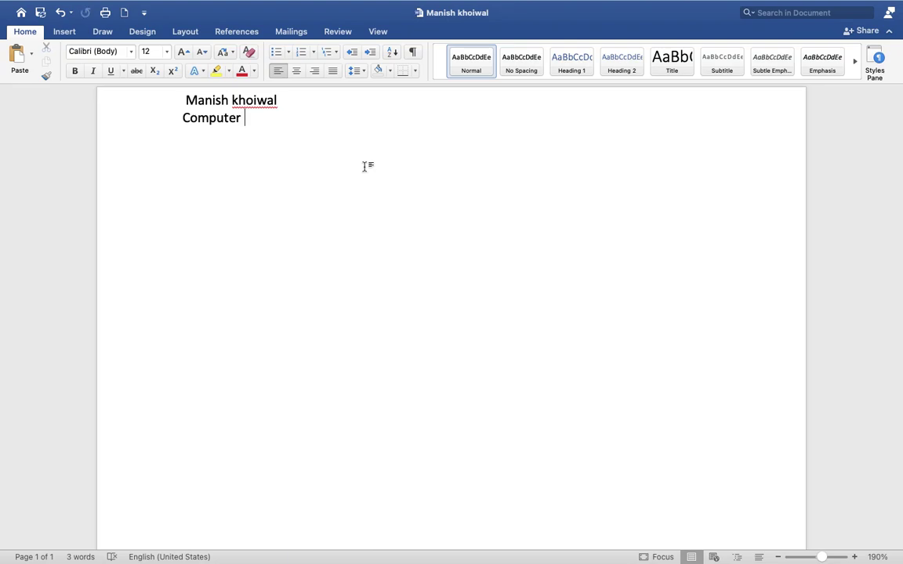
{"action": "mouse_move", "coordinate": [250, 2]}
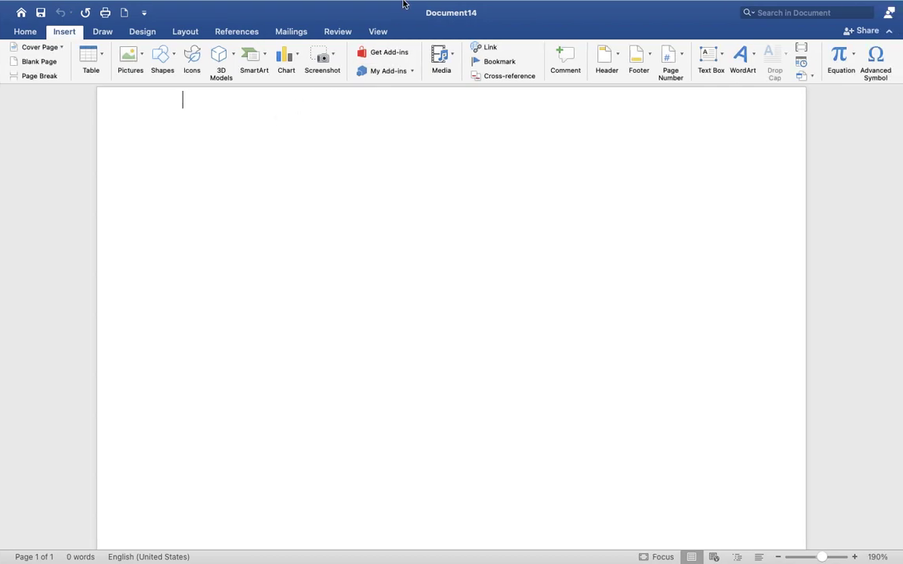
{"action": "mouse_move", "coordinate": [403, 16]}
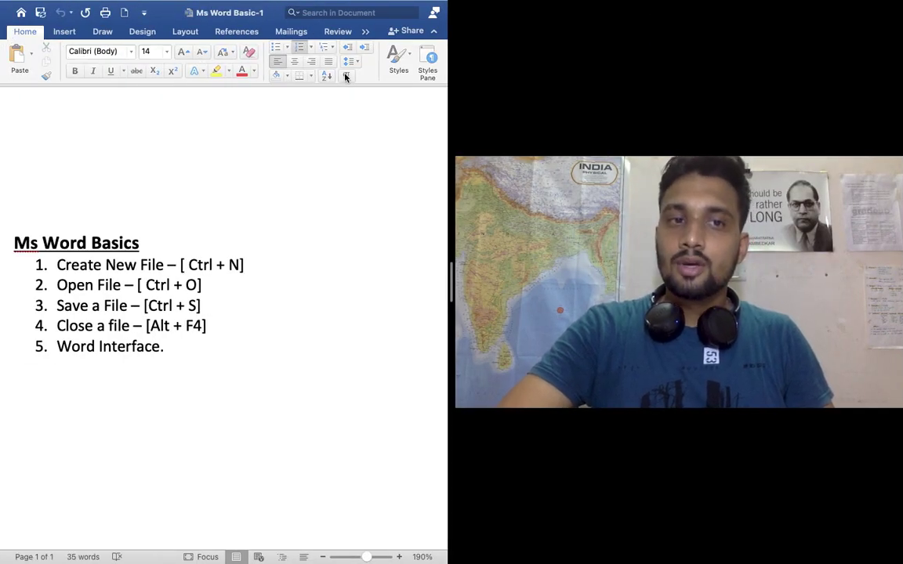
{"action": "mouse_move", "coordinate": [505, 203]}
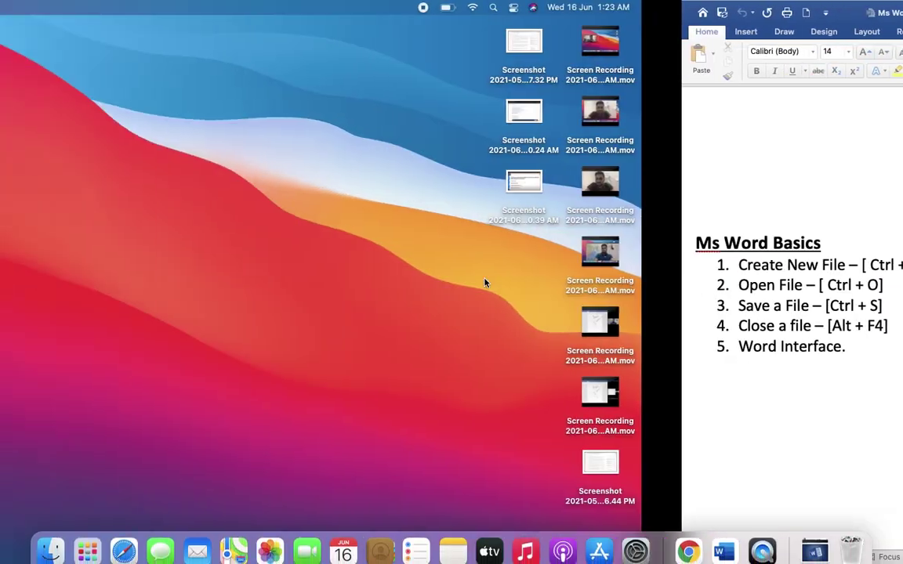
Step: Hide Word with Cmd+H, then relaunch Microsoft Word from Launchpad
{"action": "key", "text": "super+h"}
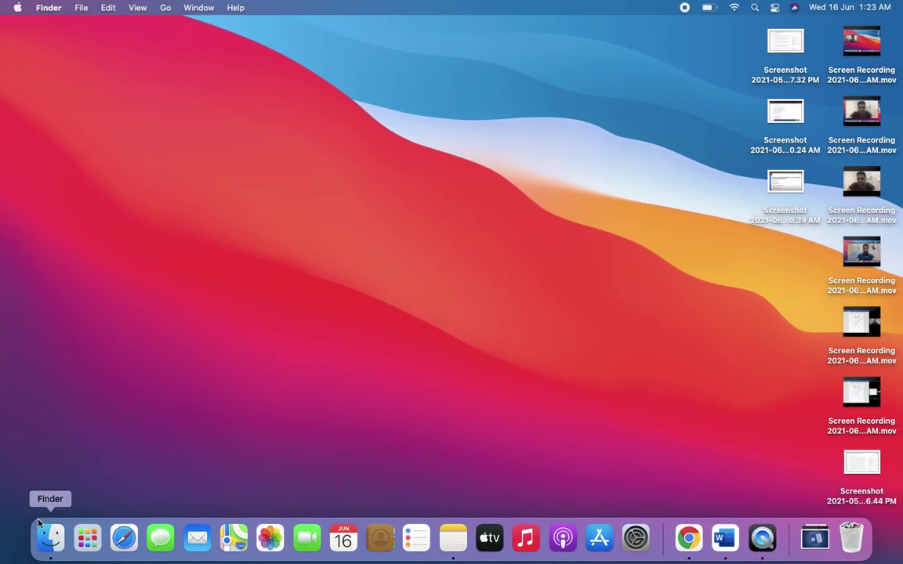
{"action": "left_click", "coordinate": [86, 553]}
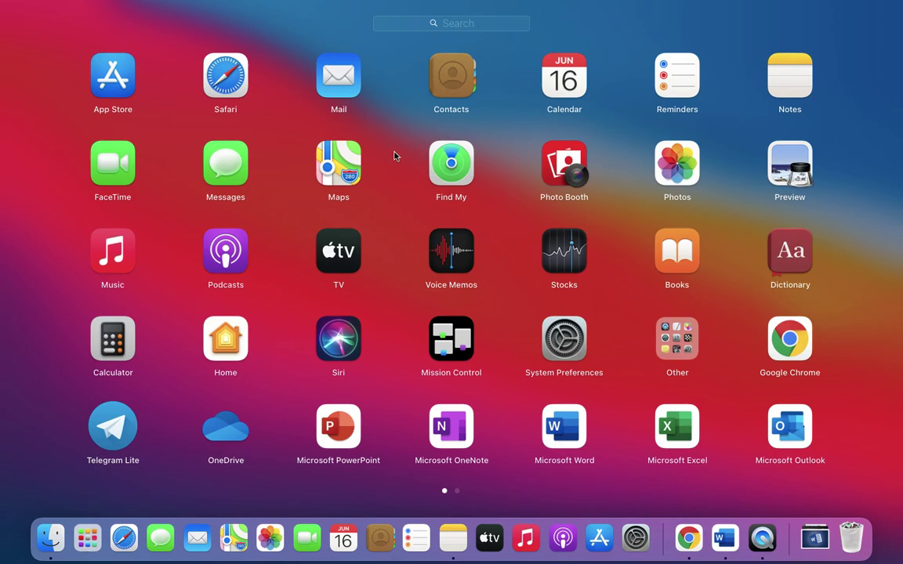
{"action": "left_click", "coordinate": [564, 430]}
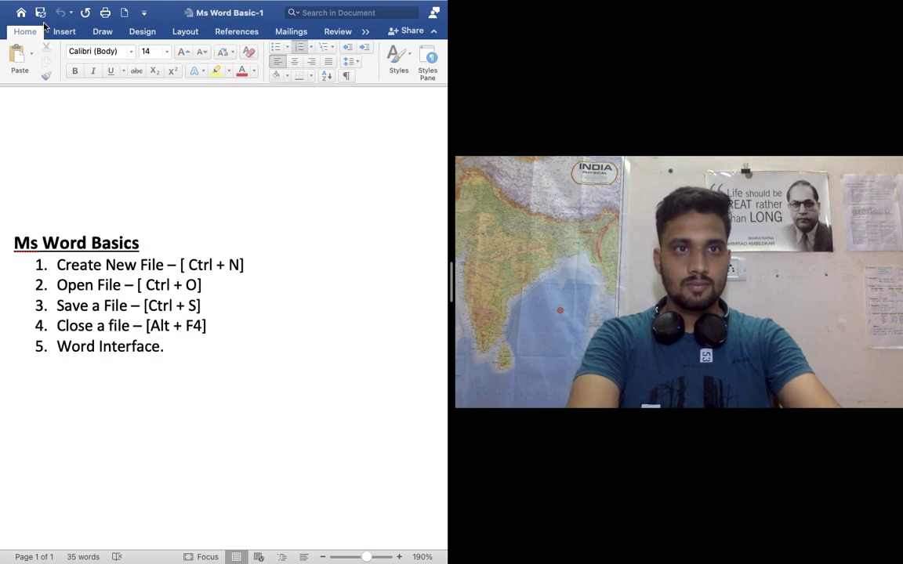
Step: Create blank Document15 via Word's File > New Document and type 'ss,dsi' on its first line
{"action": "mouse_move", "coordinate": [85, 4]}
{"action": "left_click", "coordinate": [126, 9]}
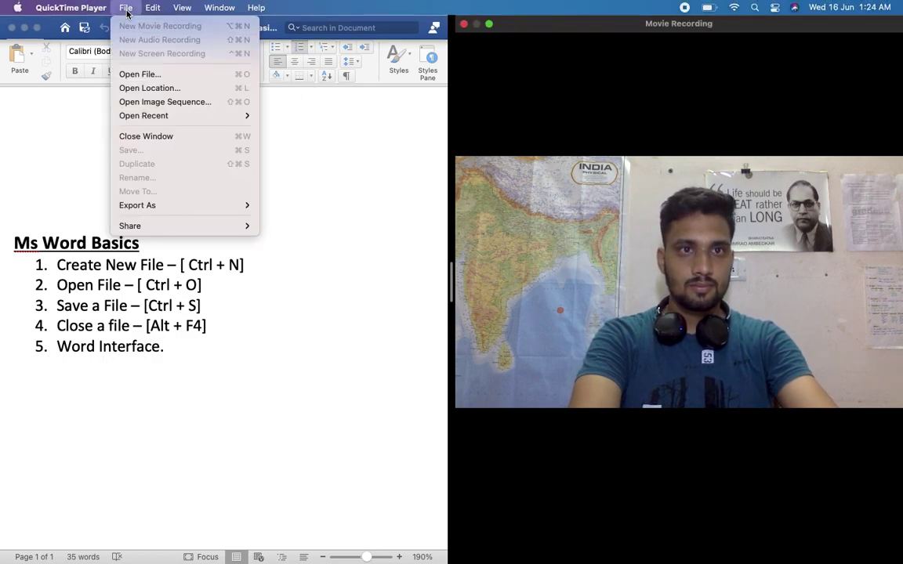
{"action": "left_click", "coordinate": [56, 151]}
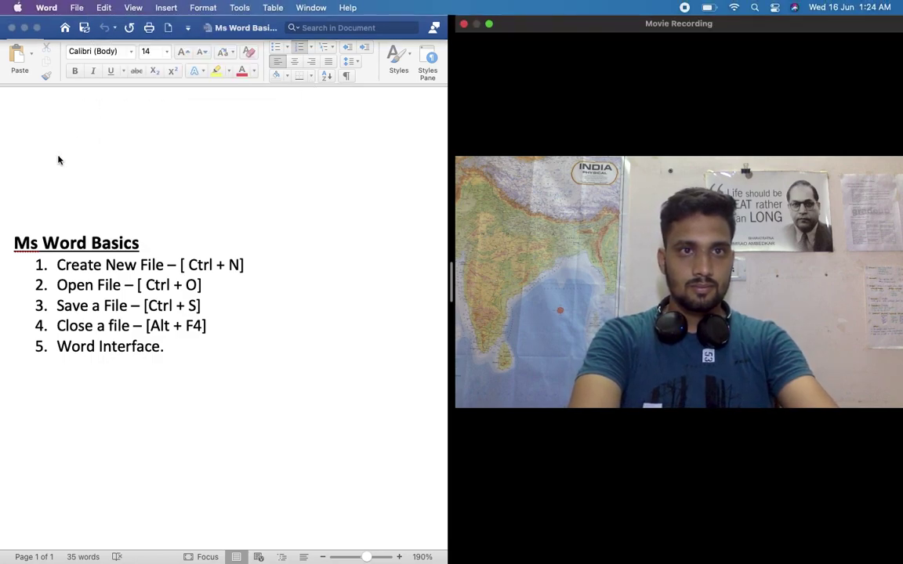
{"action": "left_click", "coordinate": [77, 7]}
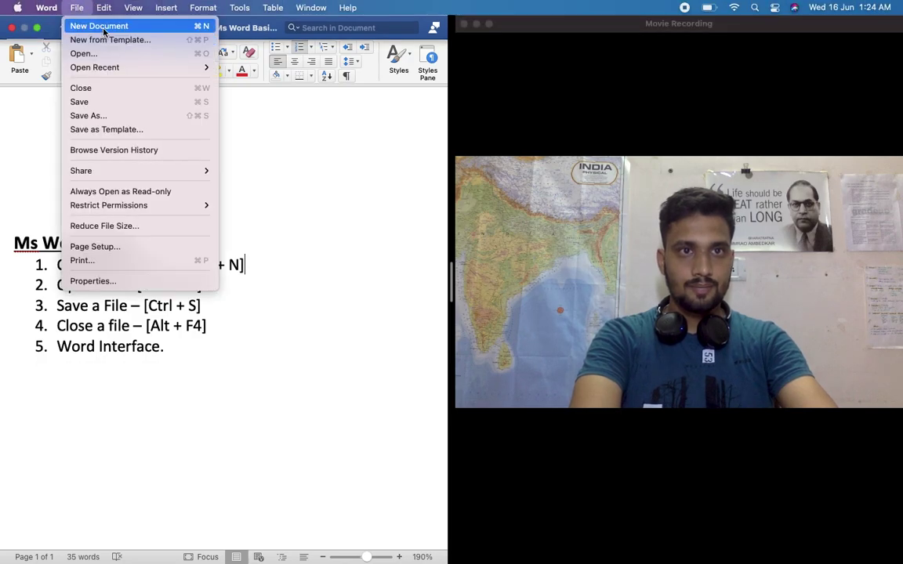
{"action": "left_click", "coordinate": [103, 27]}
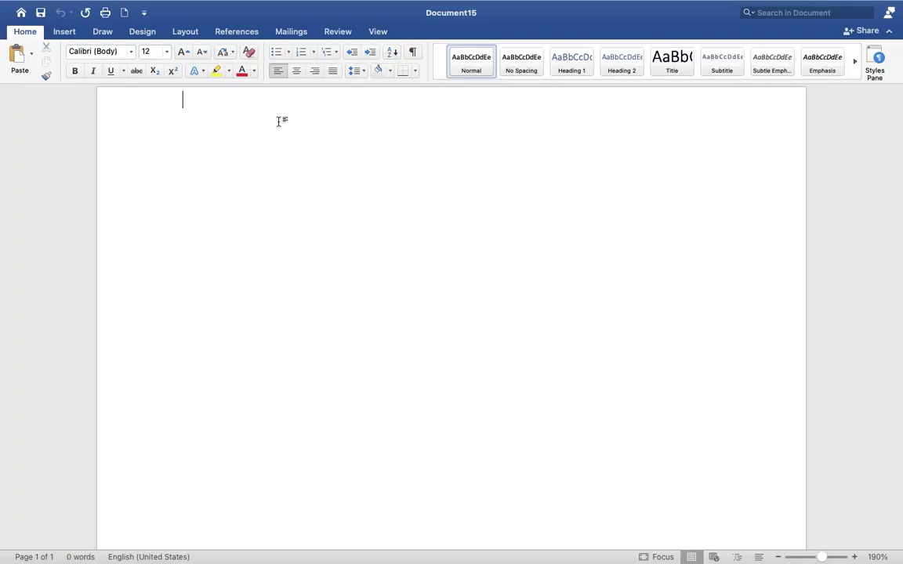
{"action": "left_click", "coordinate": [105, 97]}
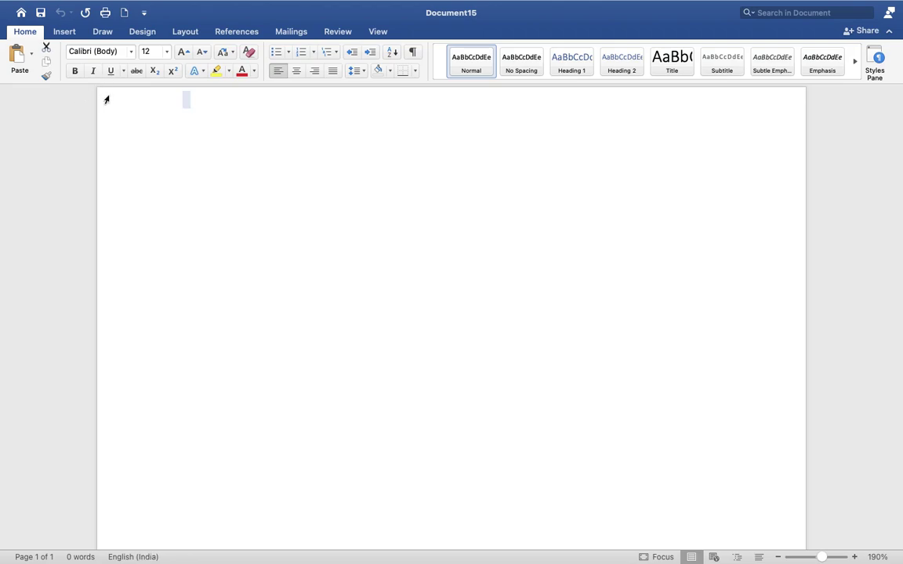
{"action": "type", "text": "ss"}
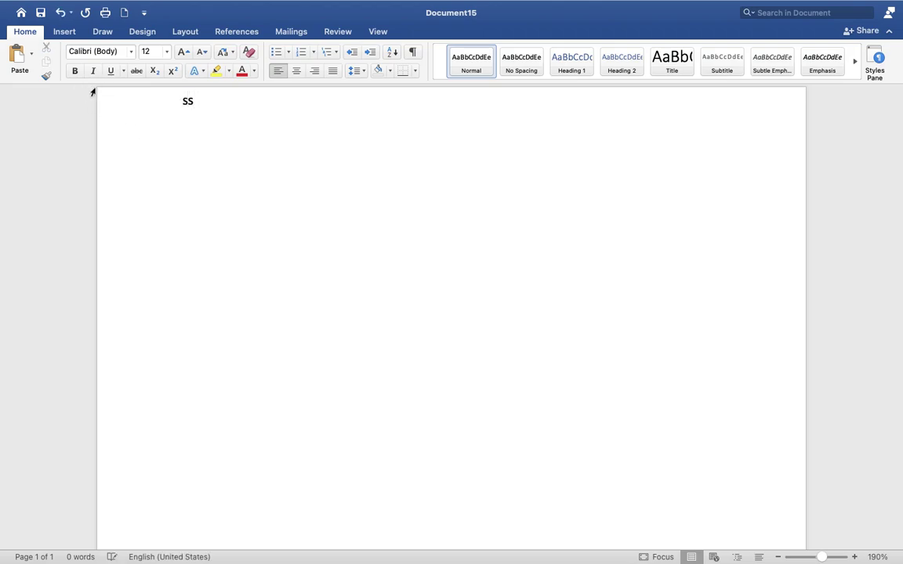
{"action": "type", "text": ",dsi"}
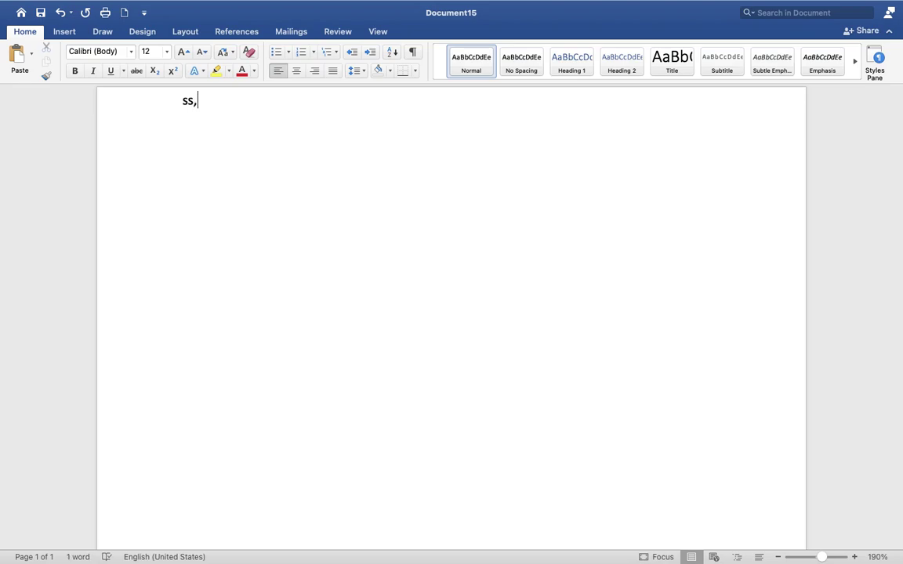